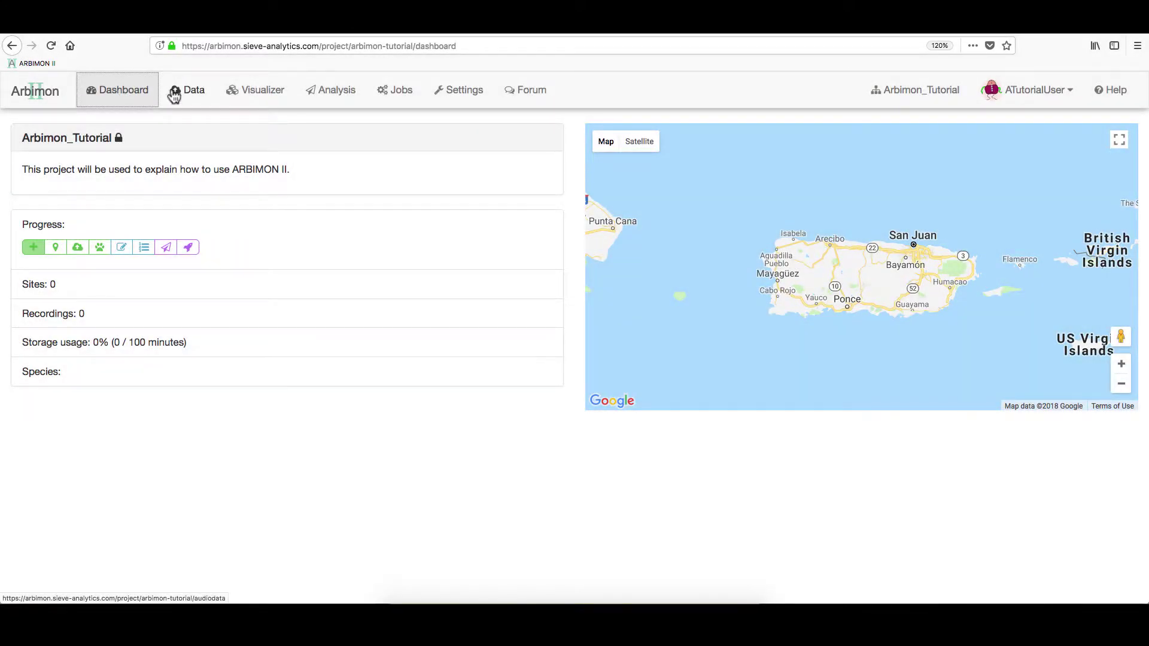
Open the project's Data section to show its empty Sites list
left_click(188, 94)
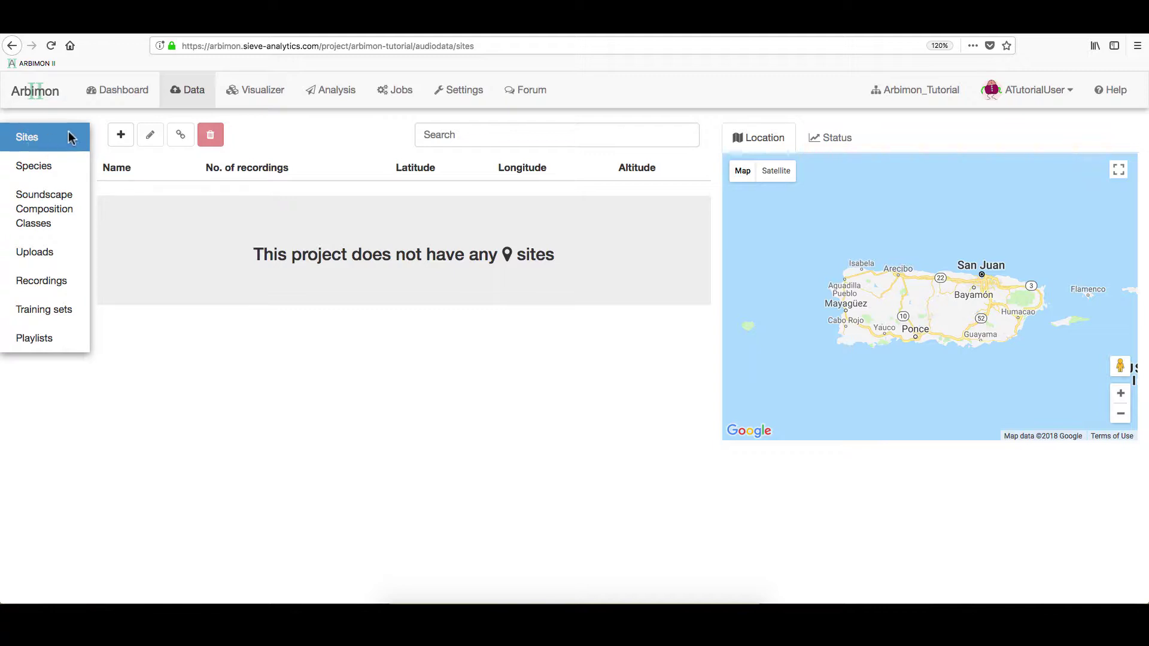
Create and save site Coqui01 at 18.36096, -66.9299, altitude 265, on a zoomed-in satellite map
left_click(122, 135)
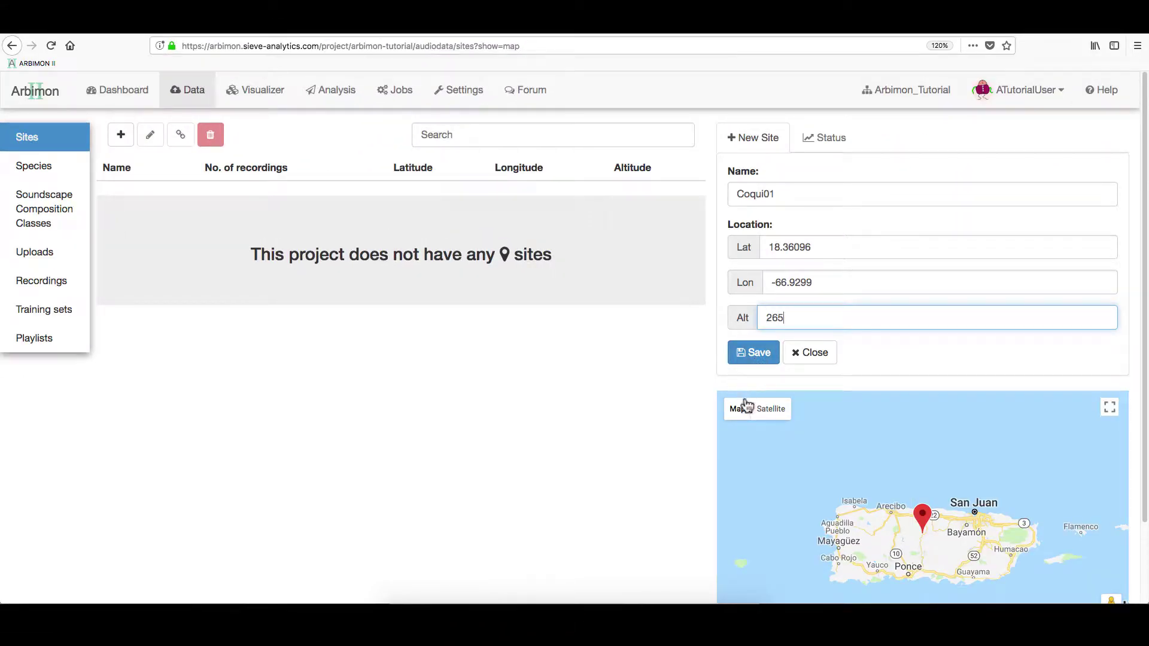
left_click(746, 408)
left_click(736, 433)
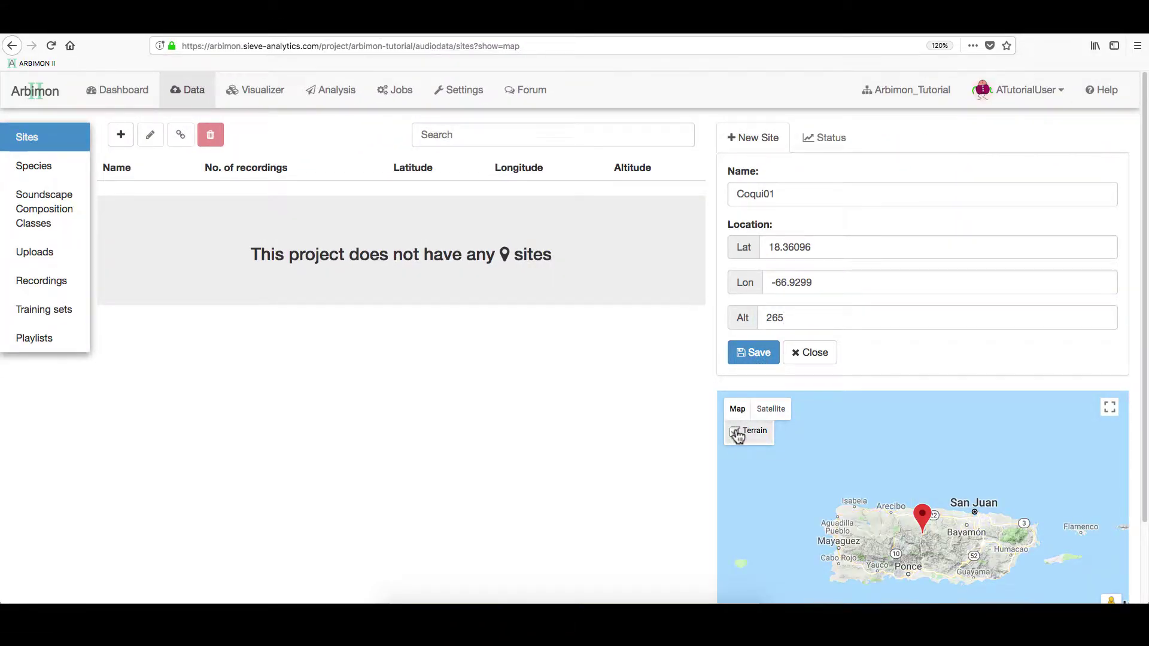
left_click(766, 413)
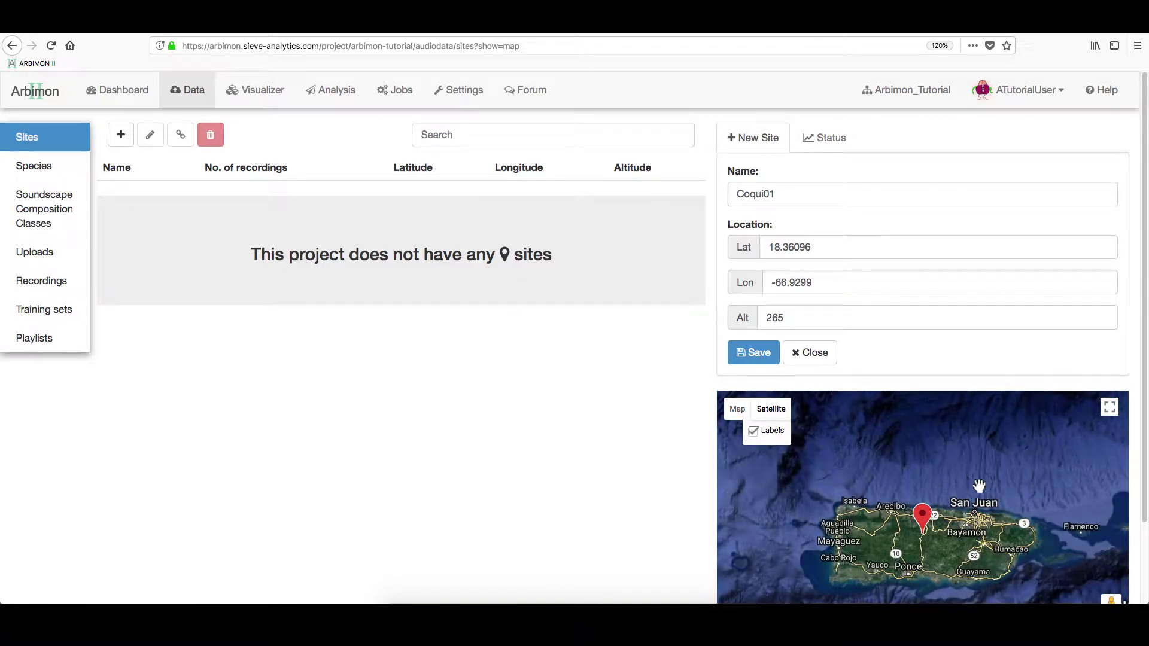
scroll(993, 493, "down", 2)
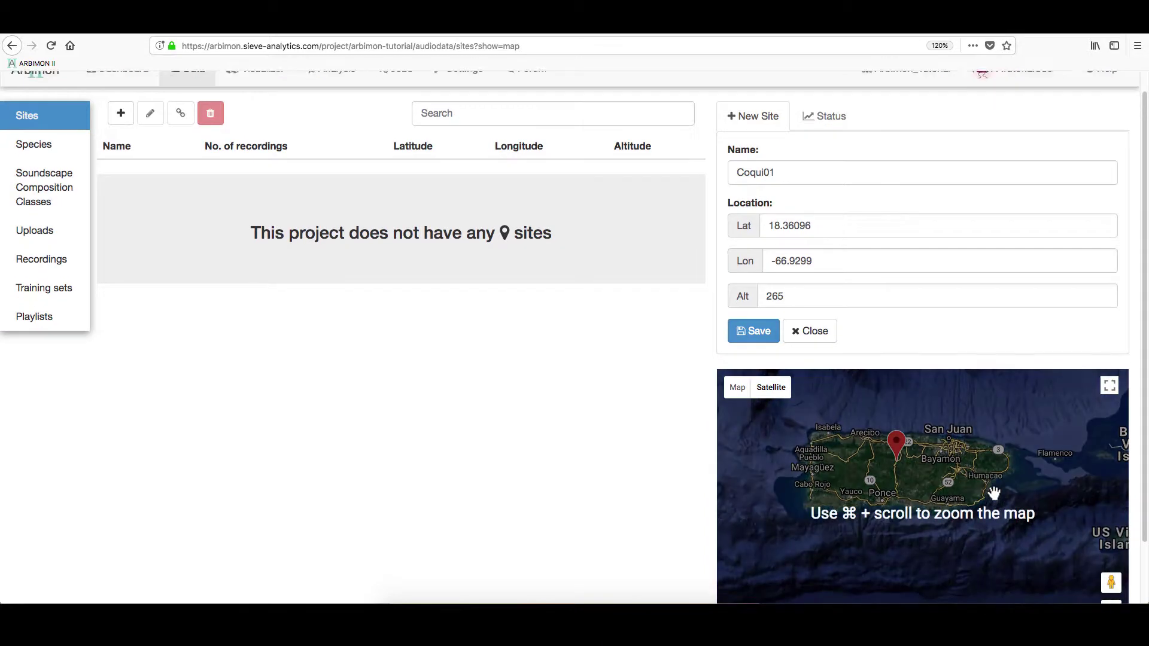
scroll(994, 493, "down", 2)
left_click(1111, 544)
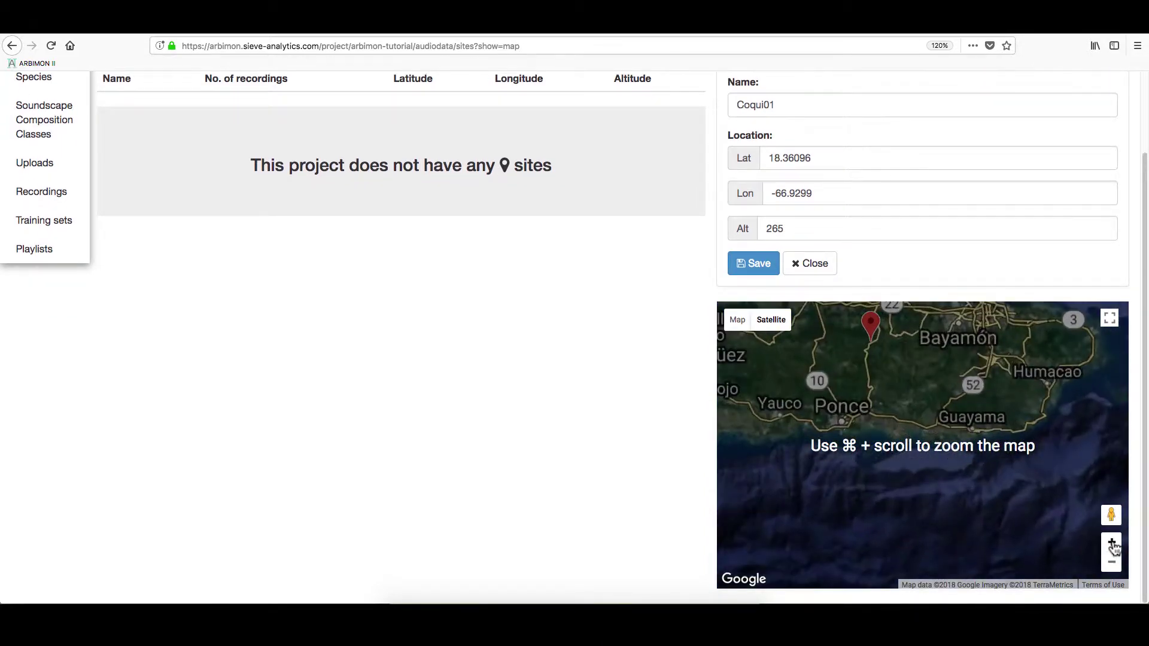
left_click(1112, 543)
left_click_drag(838, 306, 902, 429)
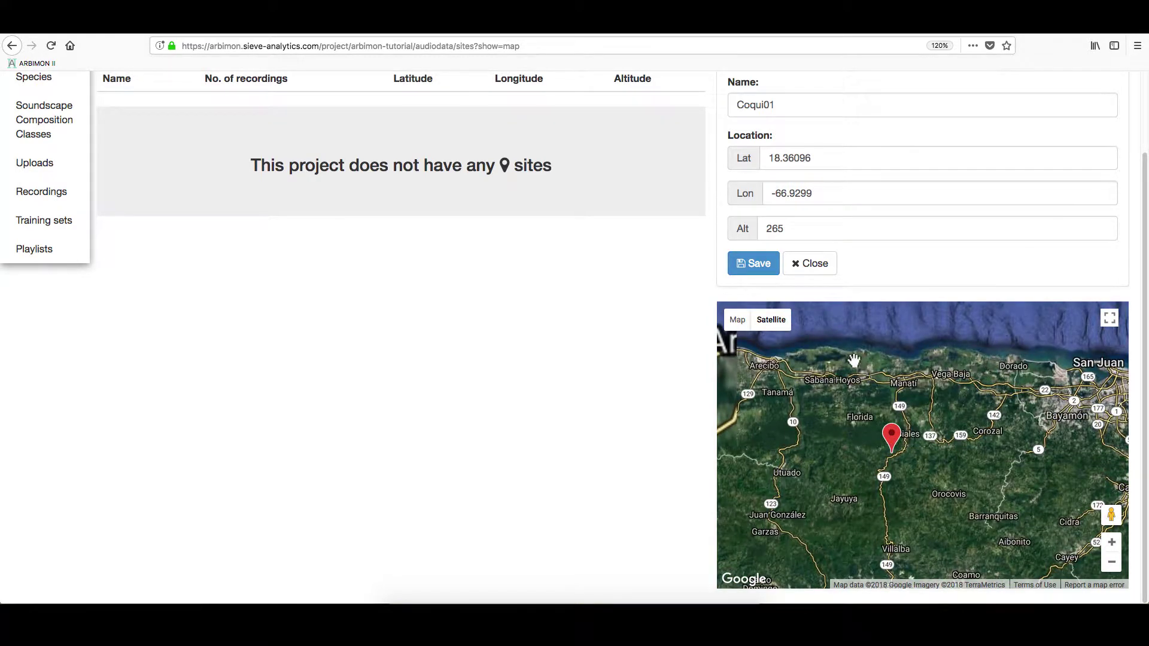
left_click(750, 268)
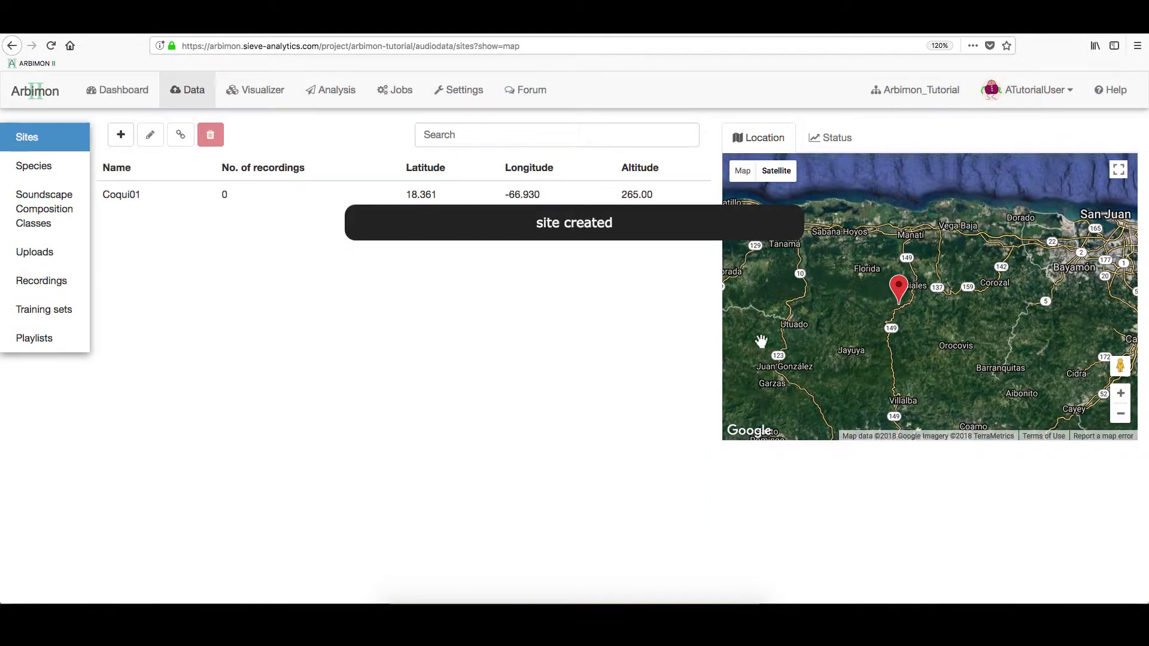
Add sites Coqui02–Coqui05, then open Coqui01's edit form and close it unchanged
left_click(120, 139)
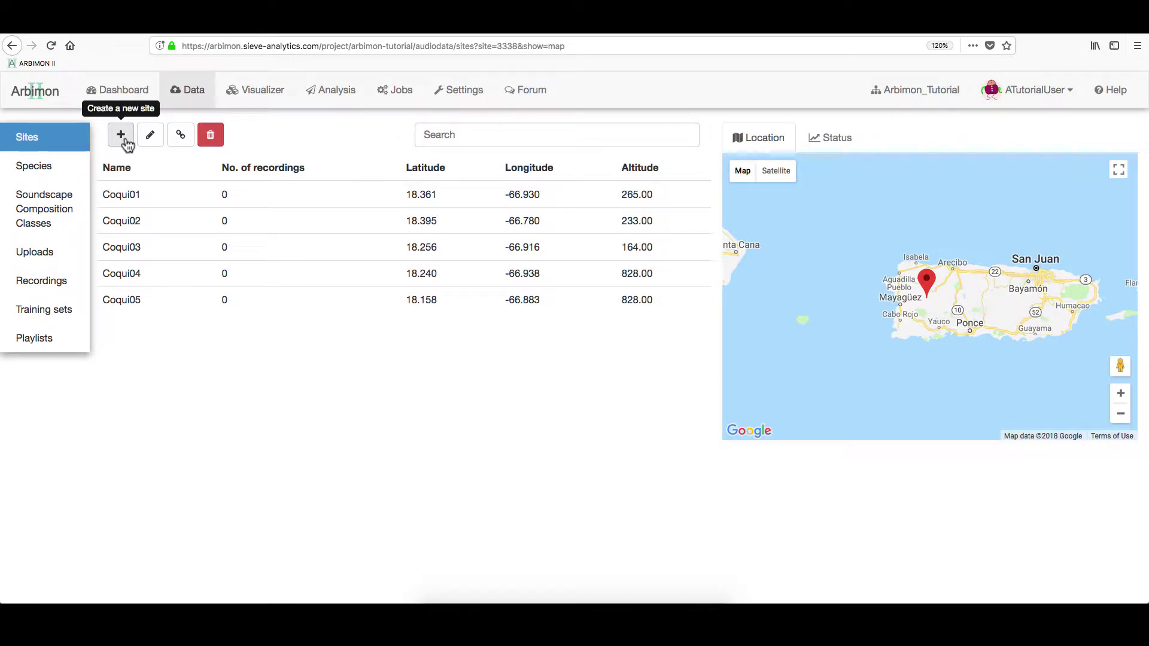
left_click(172, 198)
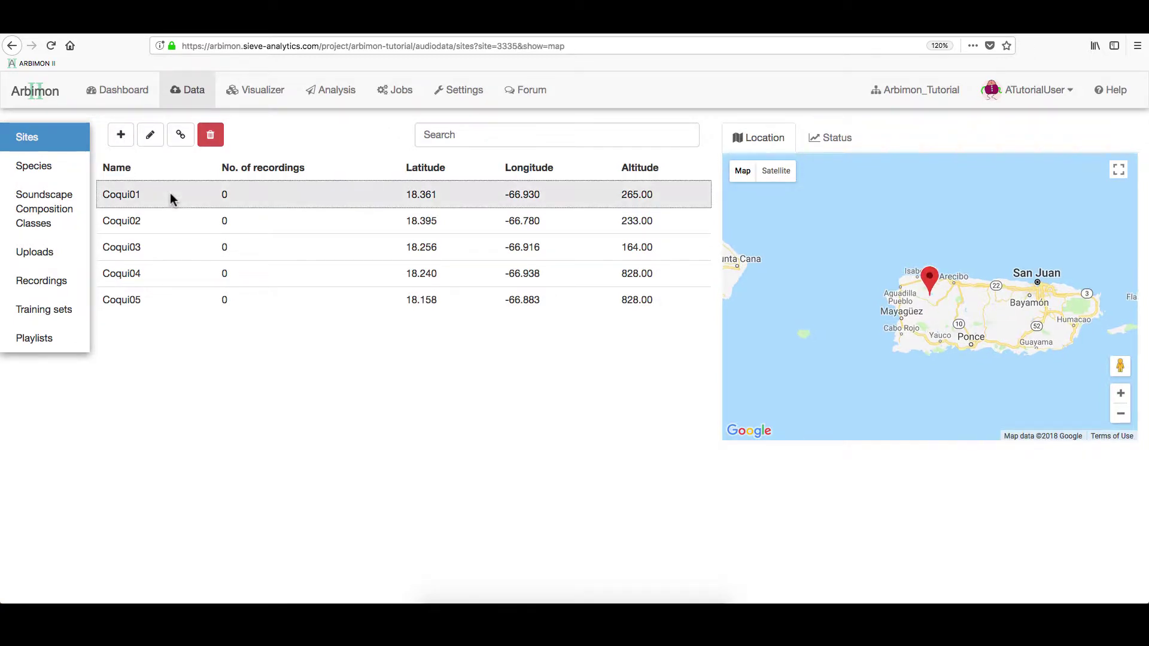
left_click(155, 144)
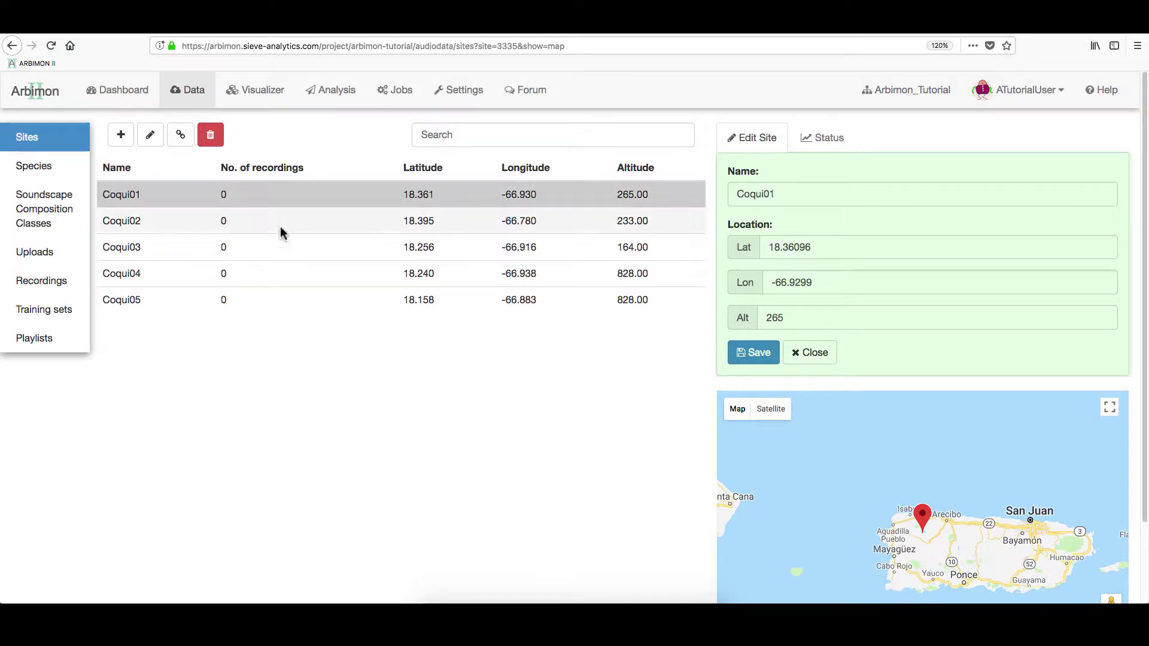
left_click(820, 354)
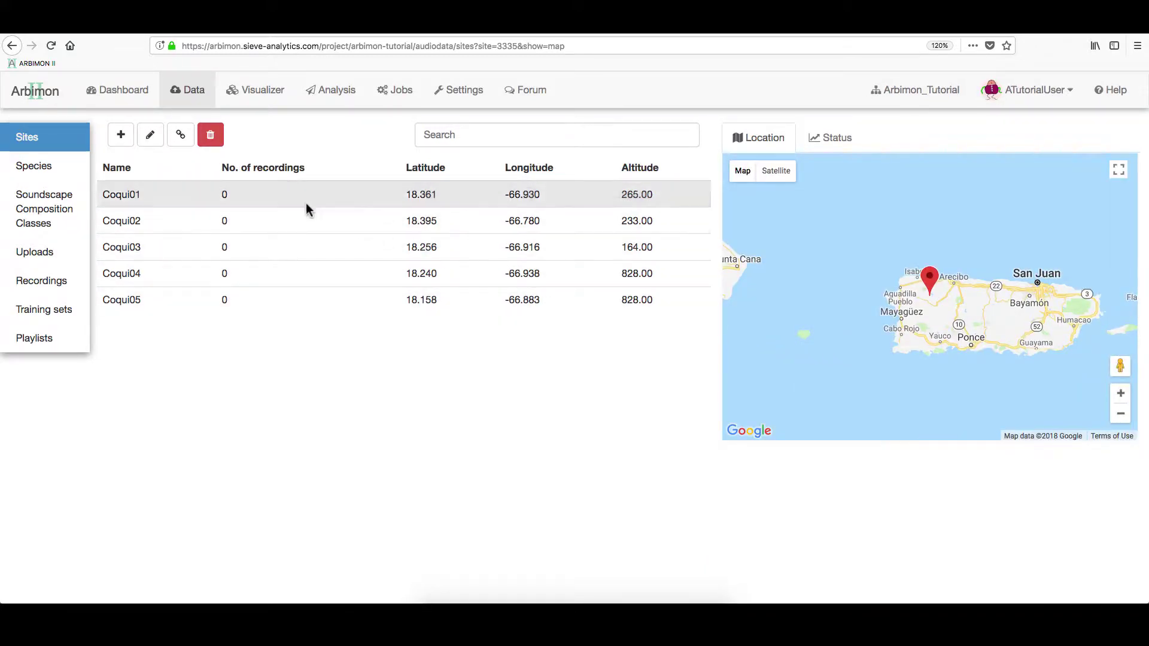
left_click(181, 135)
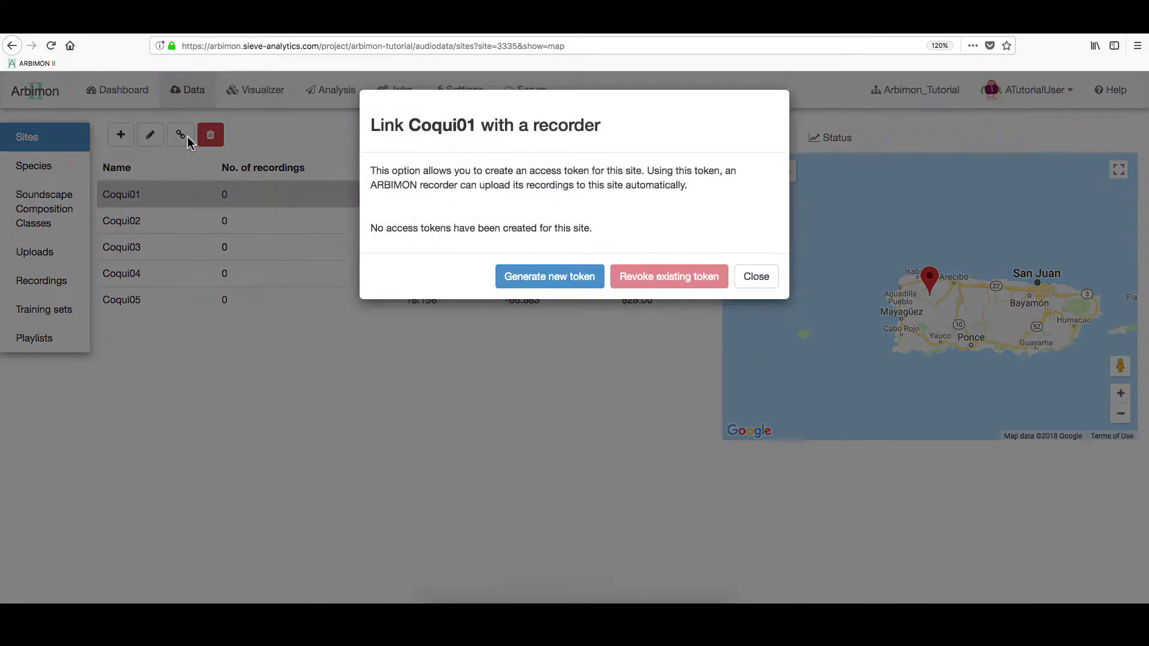
left_click(520, 281)
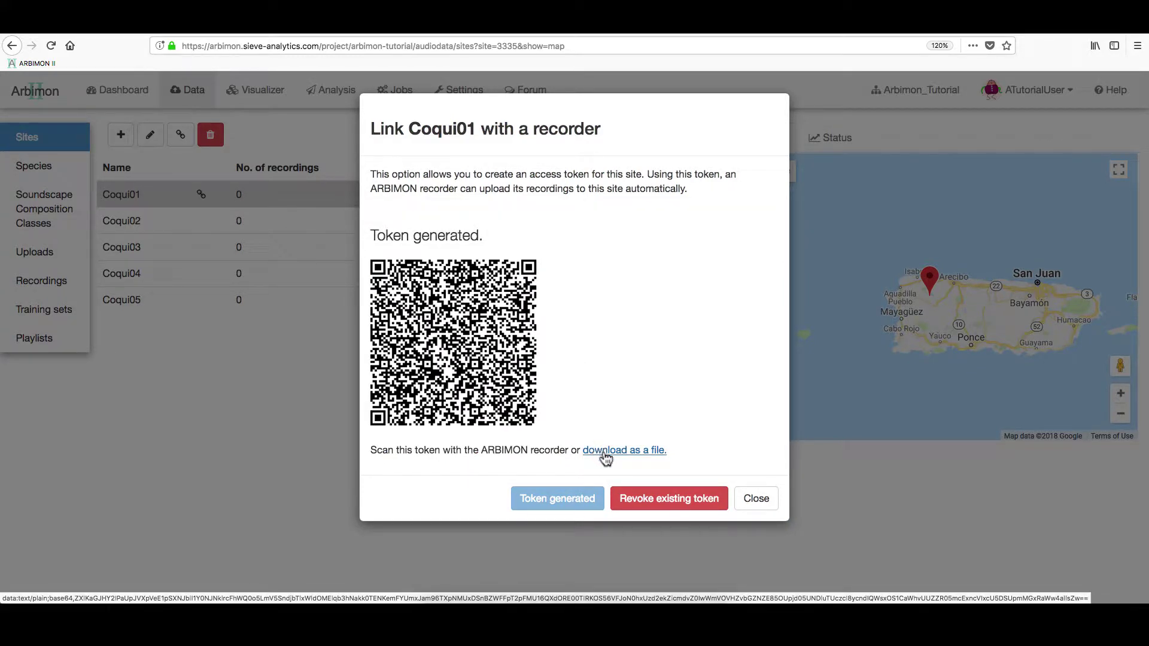
left_click(633, 499)
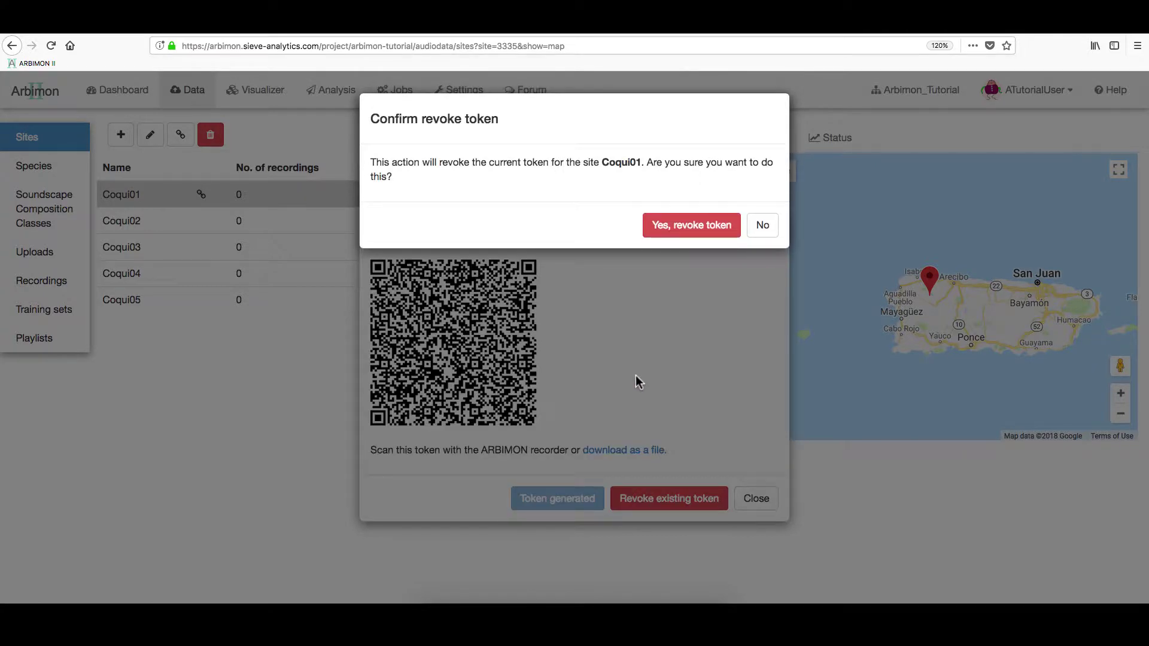
left_click(663, 232)
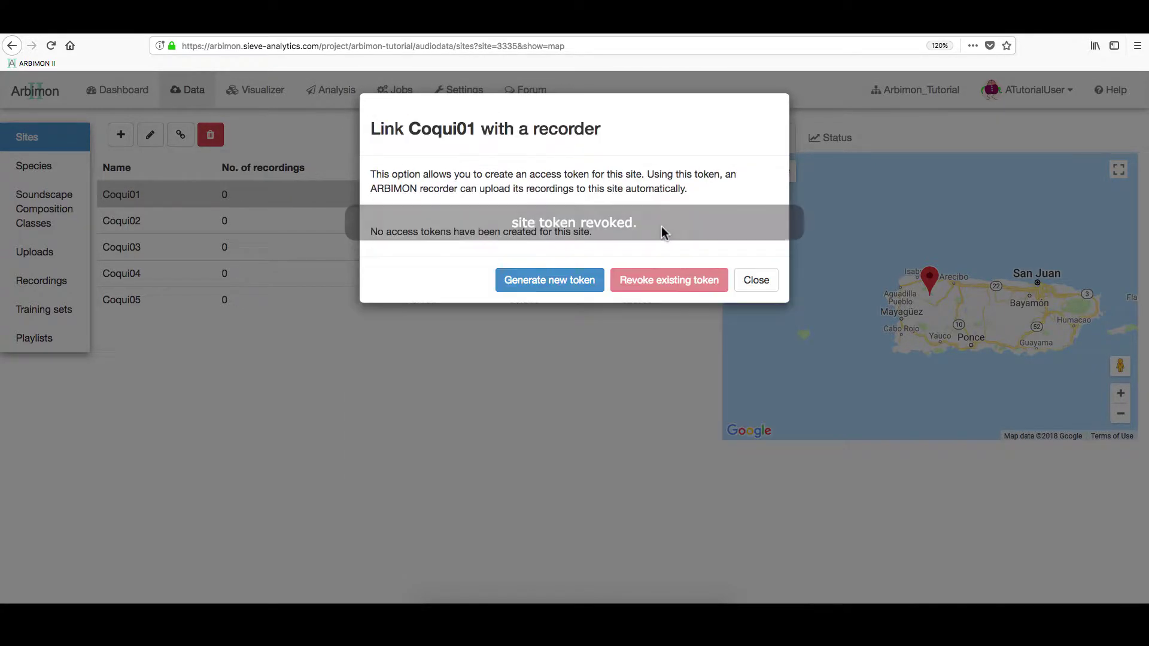
left_click(756, 280)
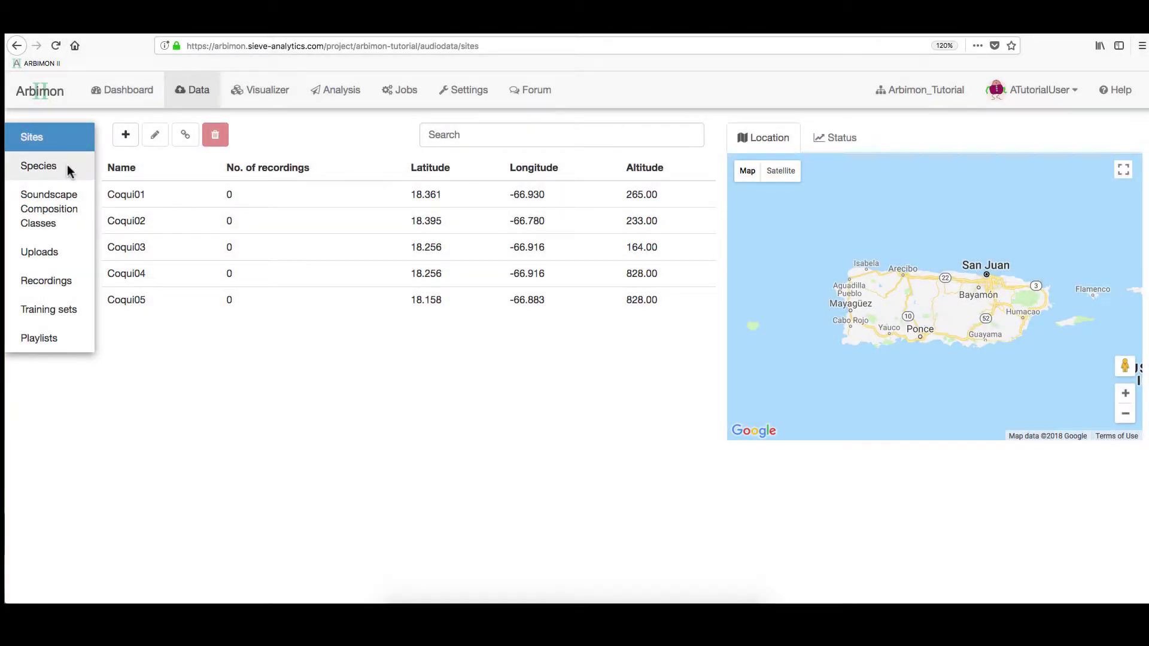
Search the species library for 'Eleu' and add Eleutherodactylus coqui with Common Song
left_click(68, 167)
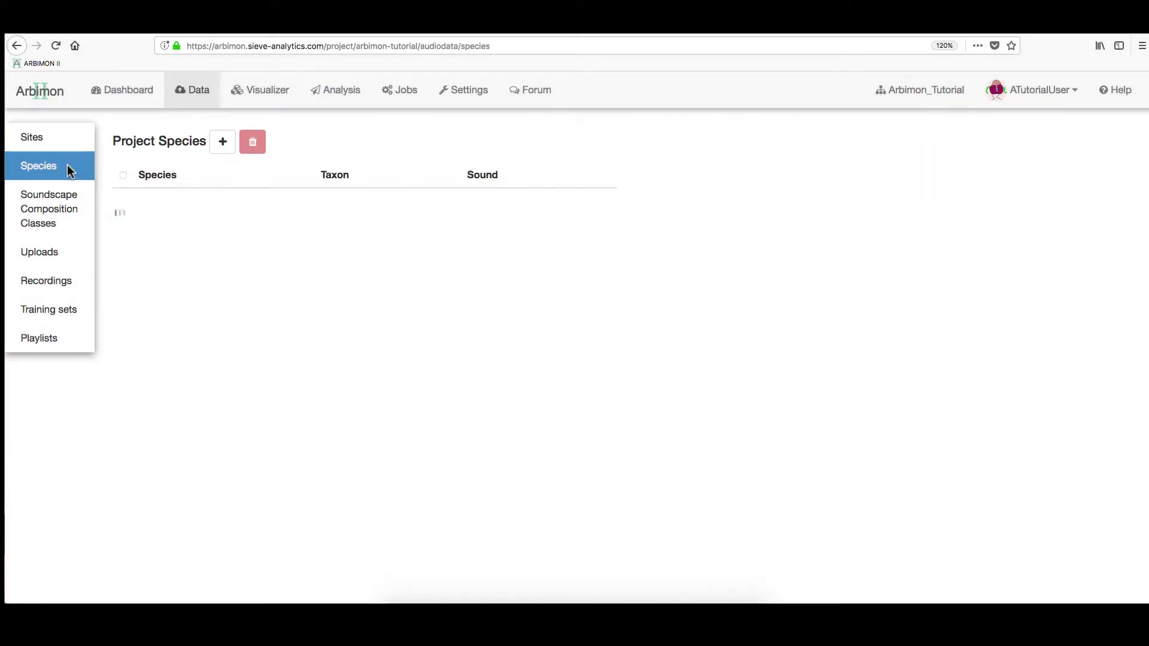
left_click(223, 144)
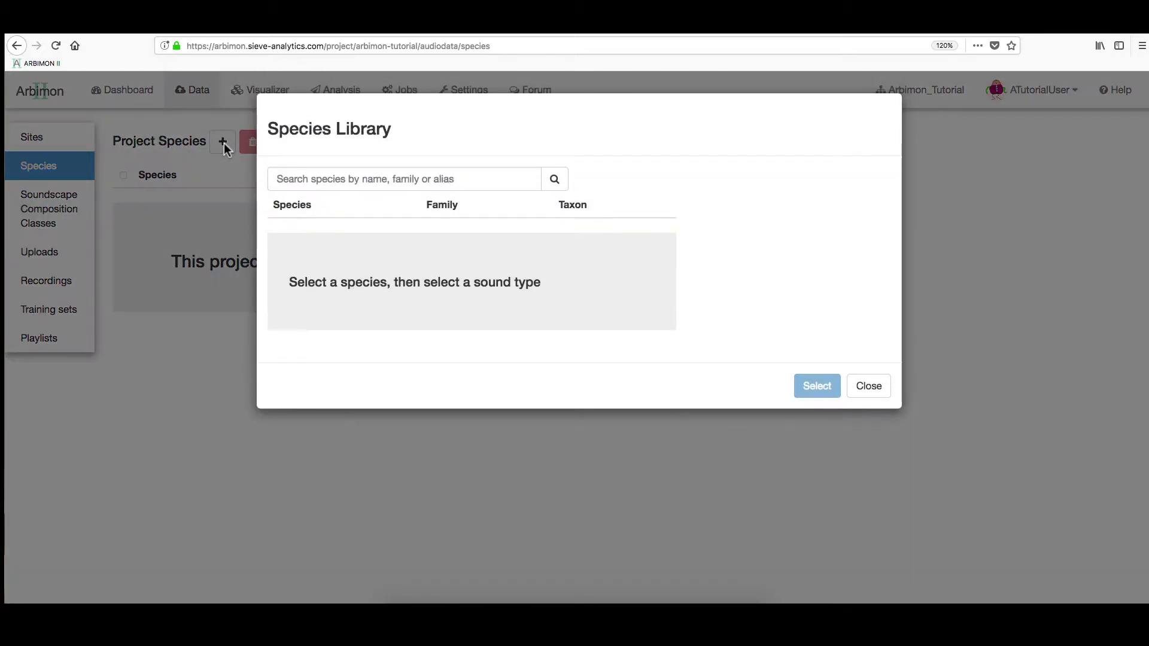
left_click(286, 173)
type("Eleu")
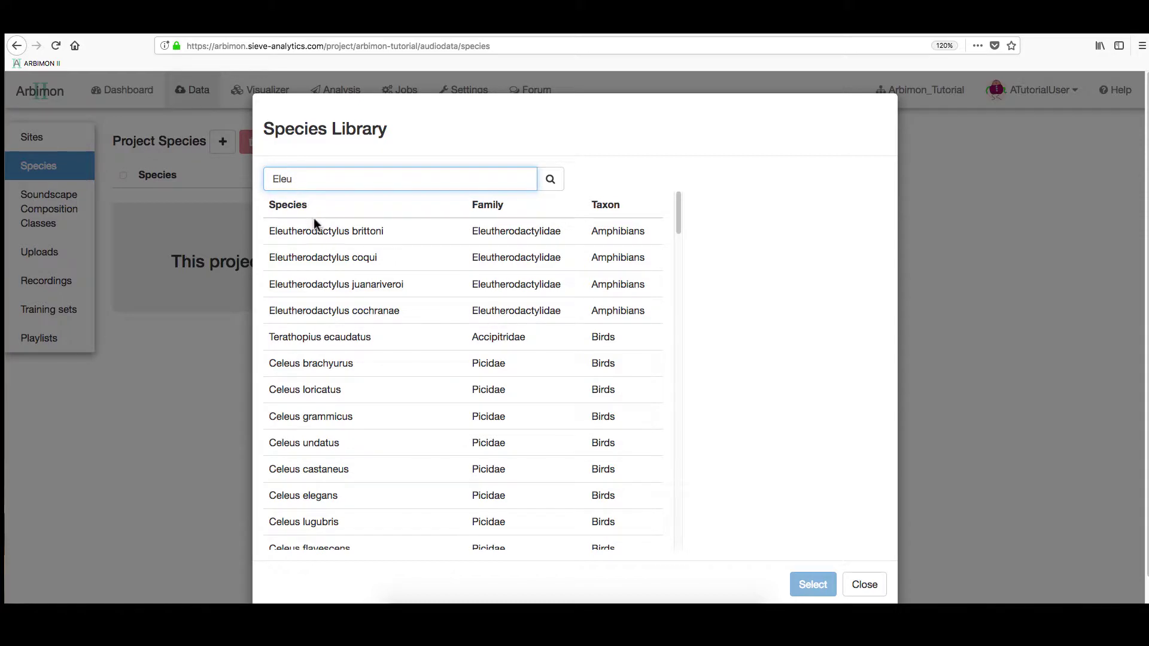
left_click(329, 257)
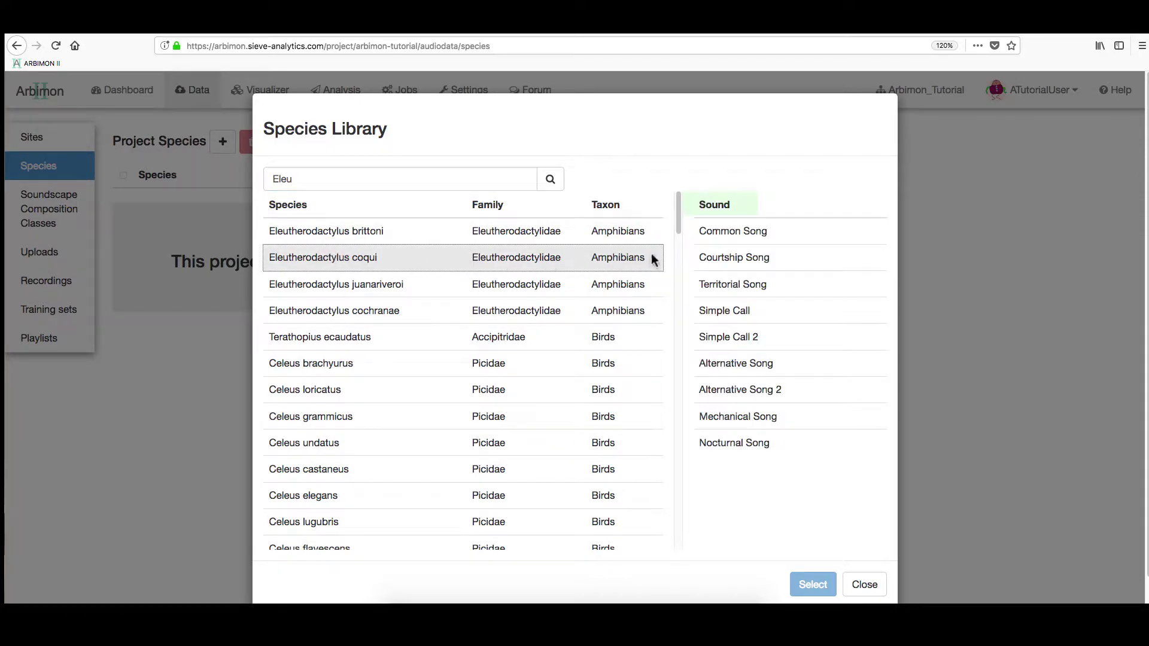
left_click(712, 235)
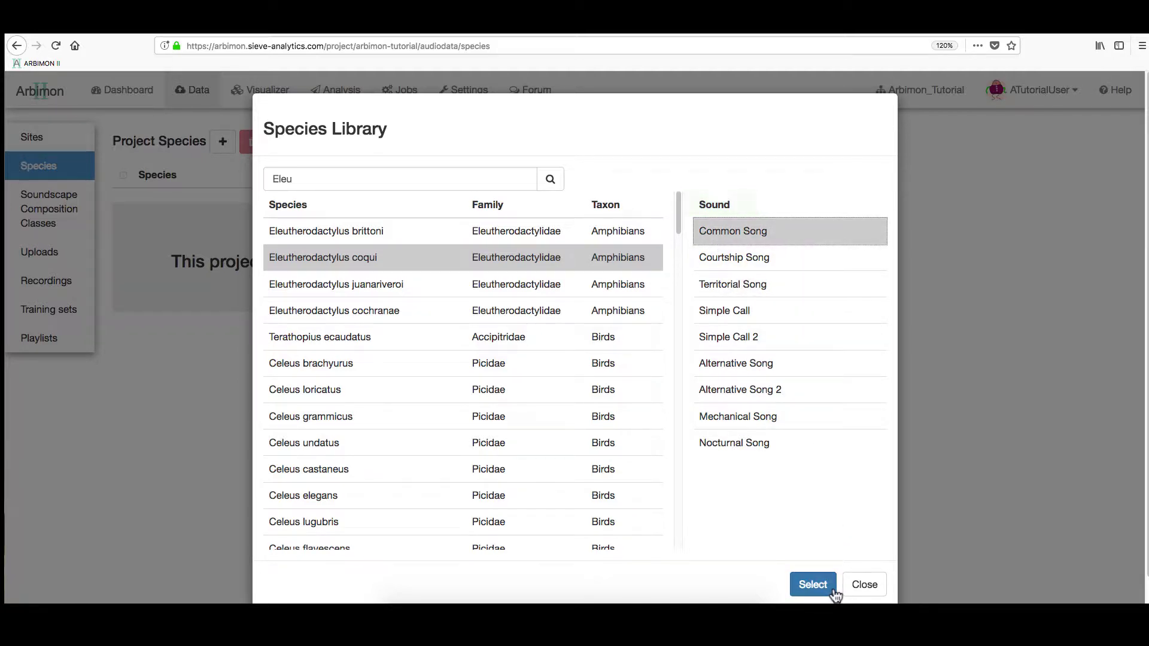
left_click(812, 585)
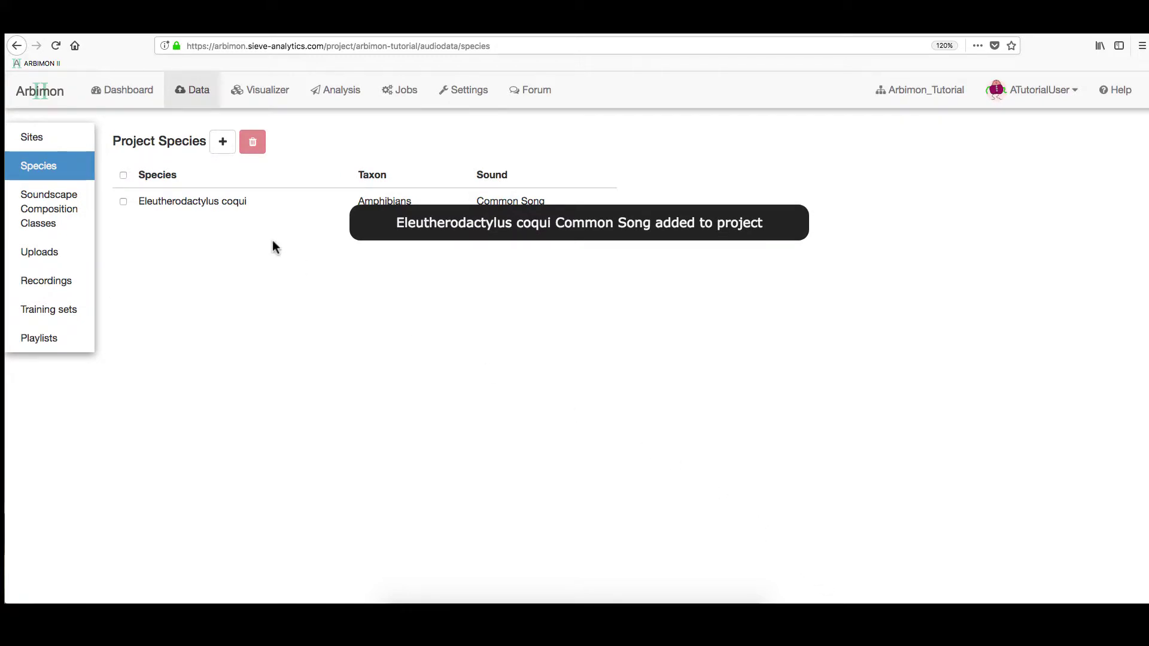
Search 'un' in the species library and add sp1 with Common Song
left_click(221, 148)
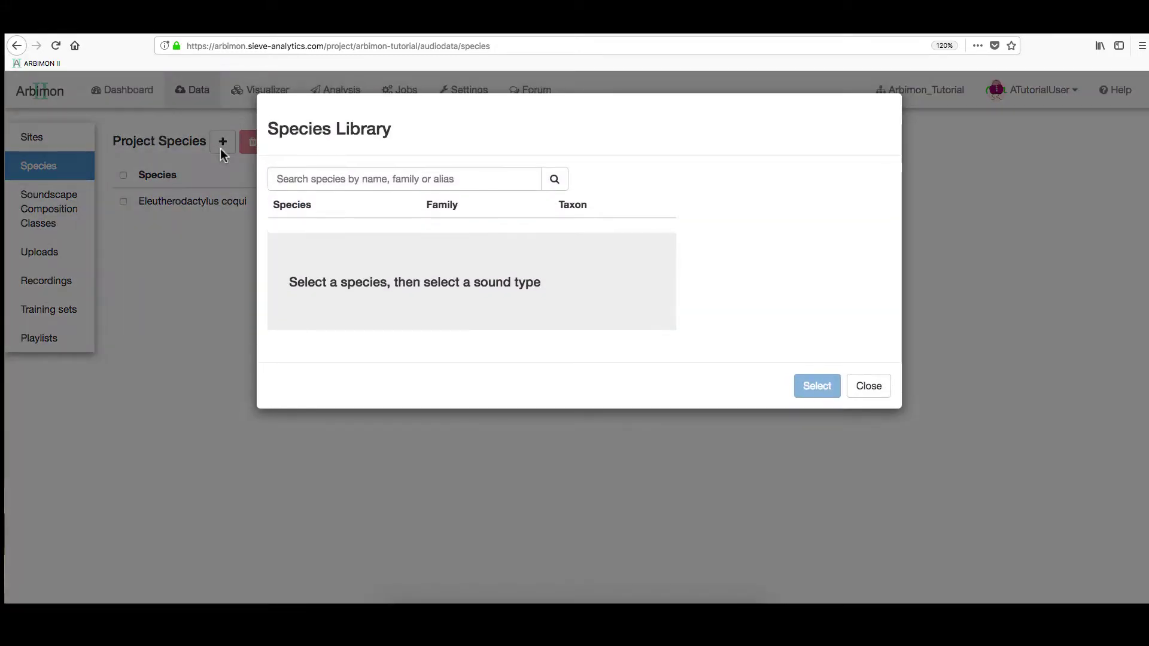
left_click(301, 179)
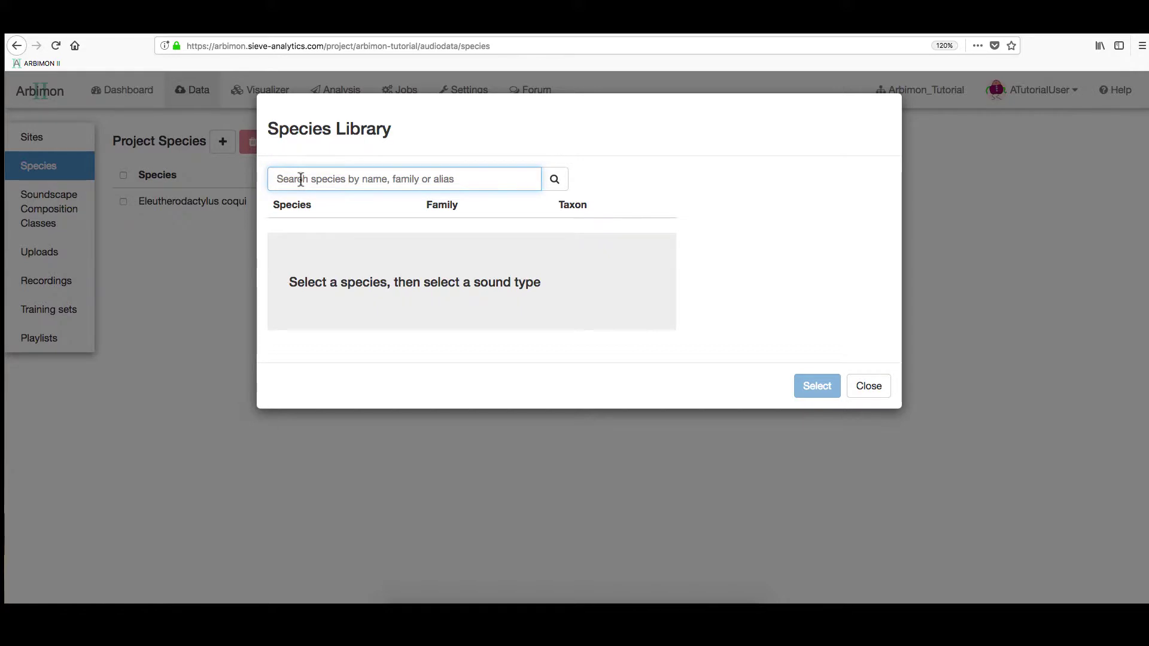
type("unk")
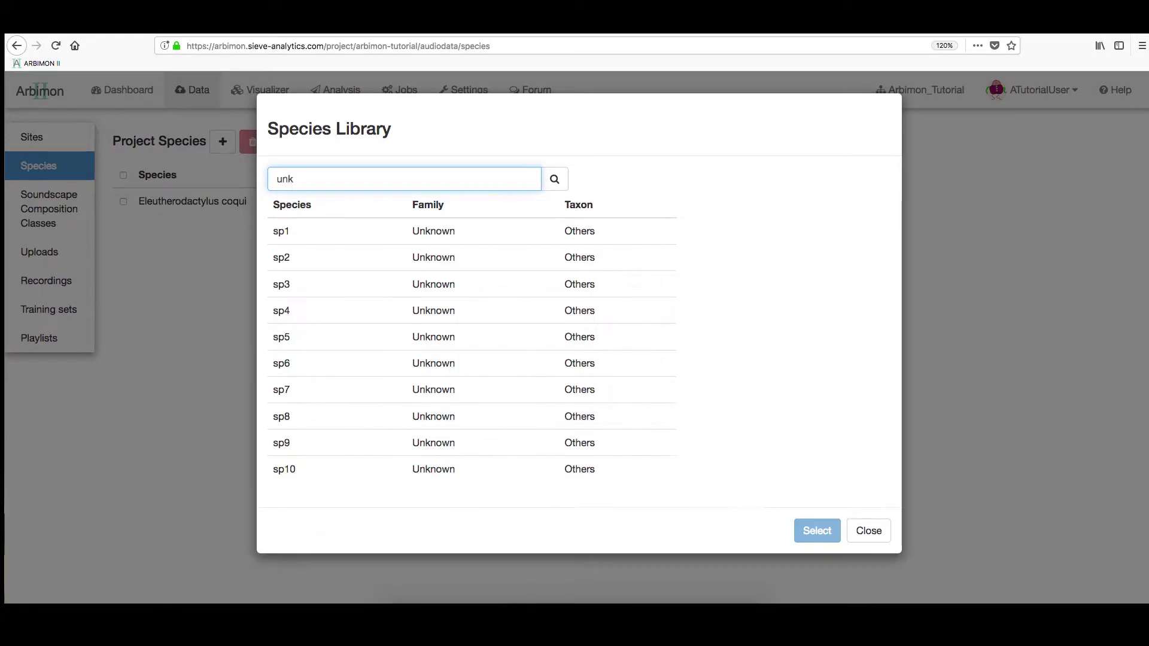
left_click(322, 225)
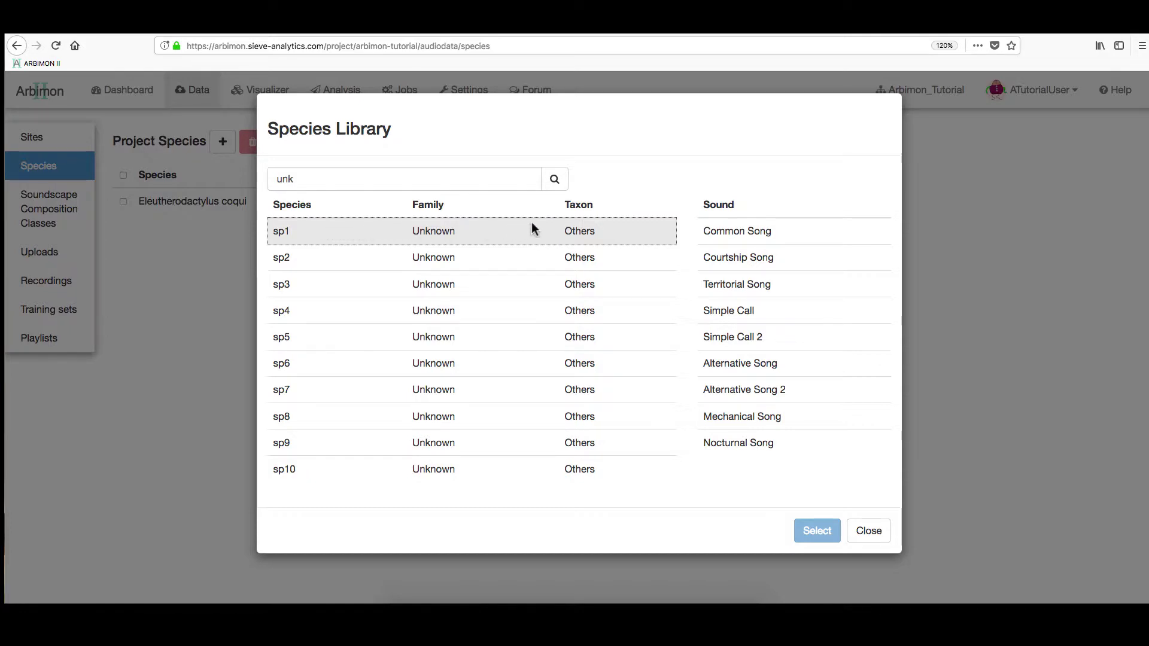
left_click(725, 224)
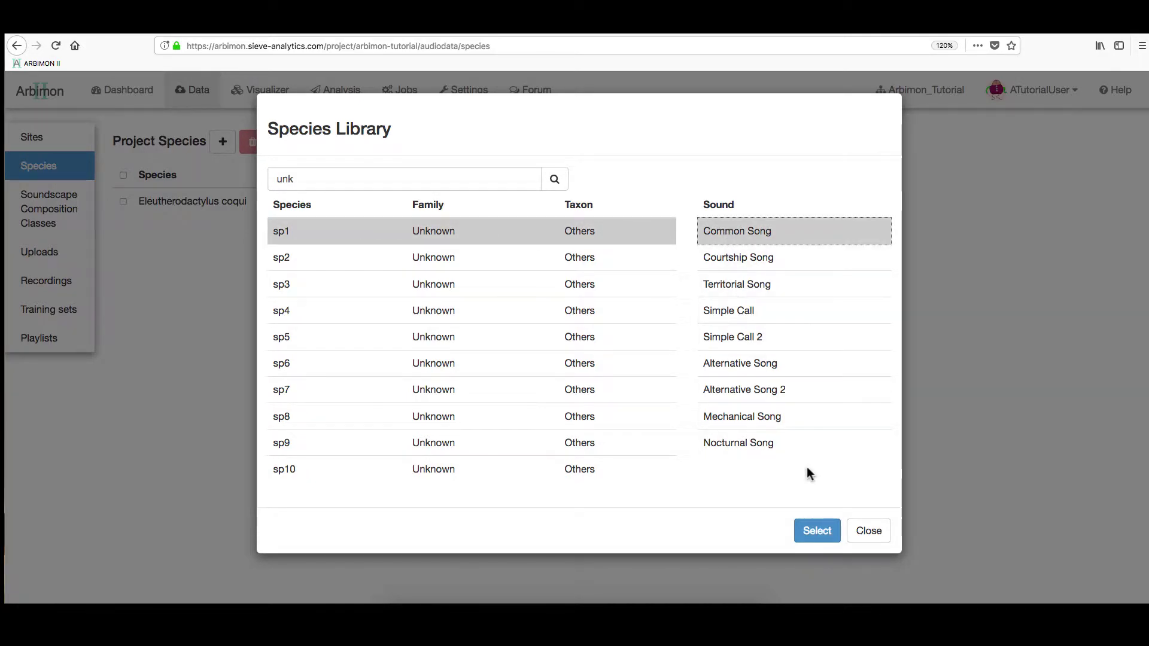
left_click(828, 534)
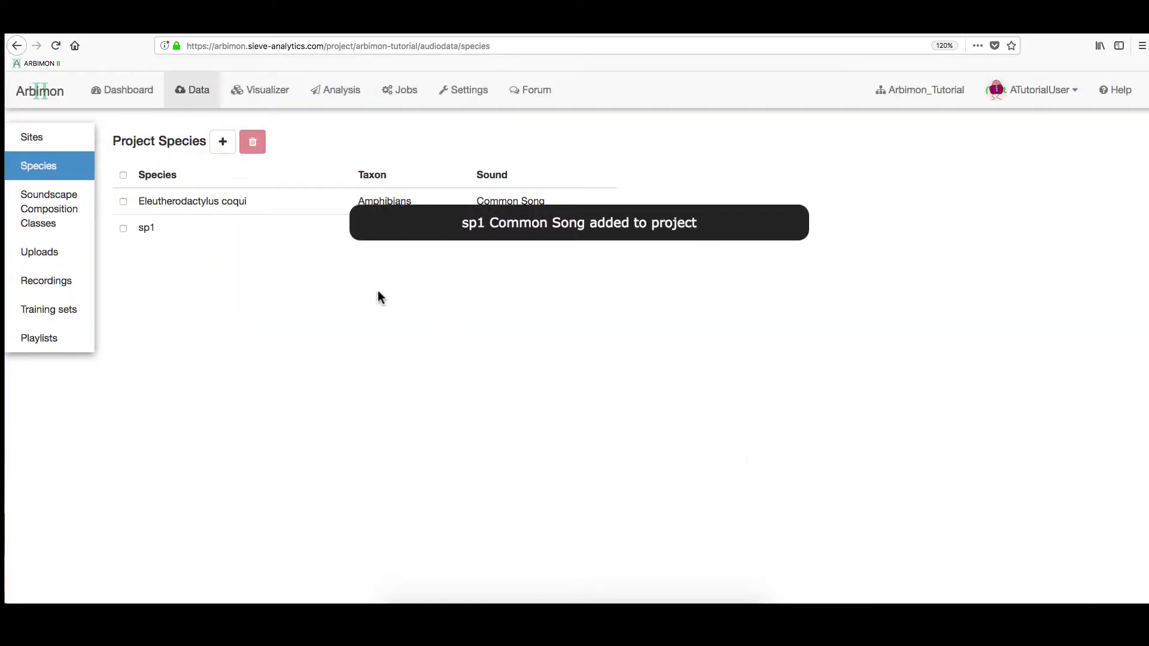
Tick sp1 in Project Species, delete it, and confirm
left_click(123, 228)
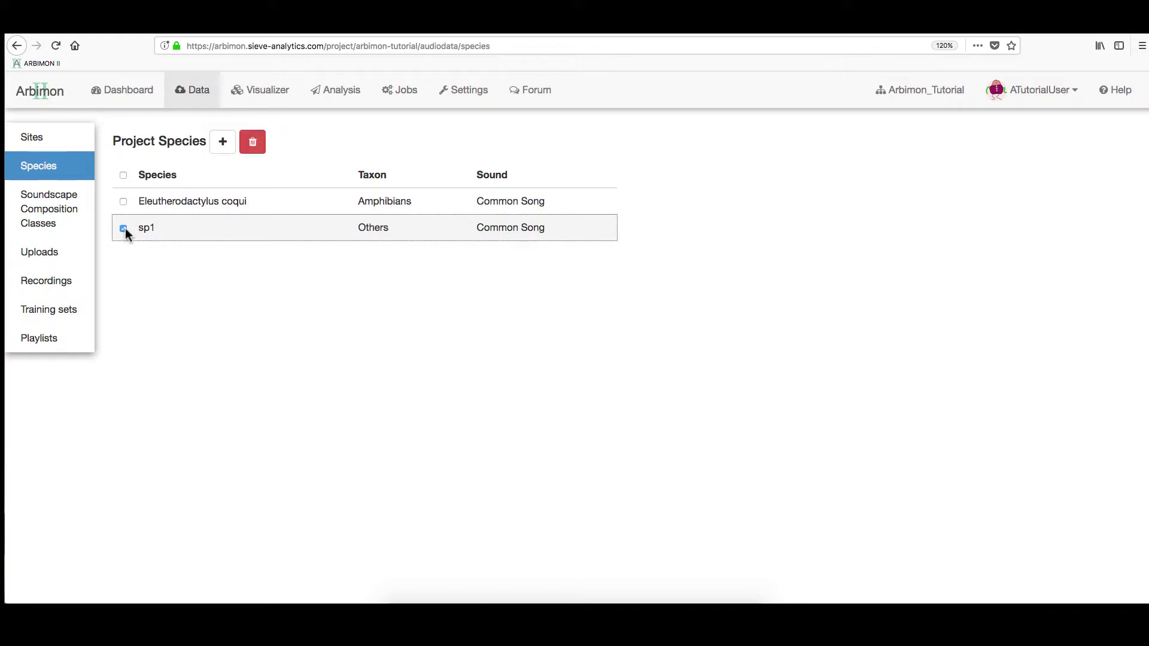
left_click(252, 153)
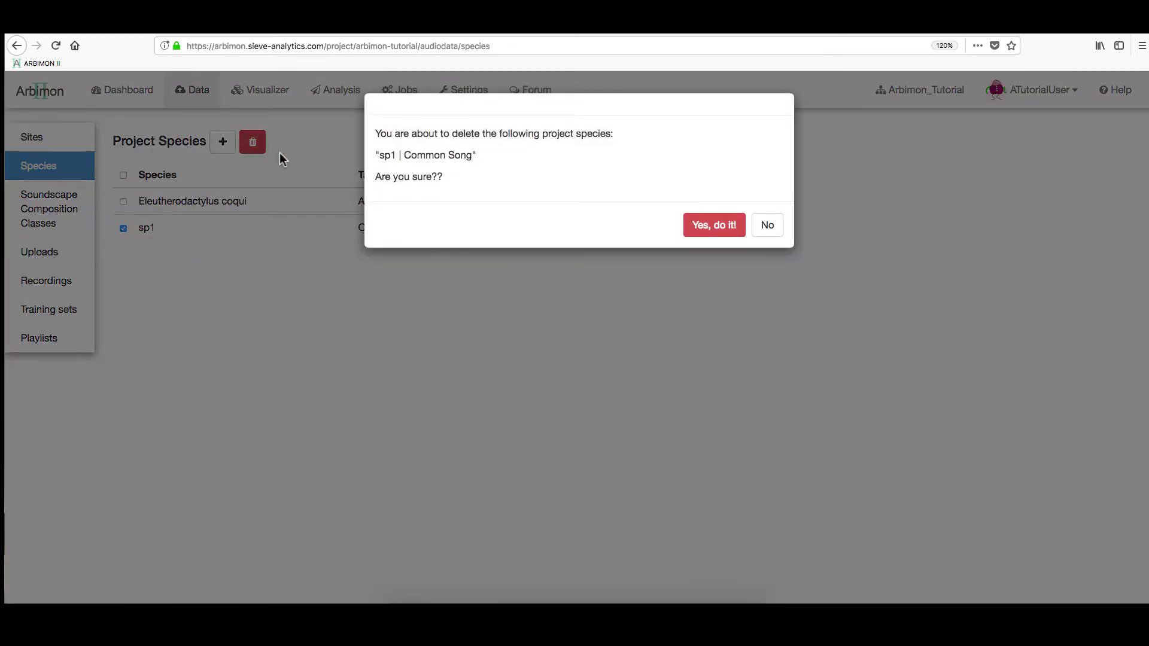
left_click(694, 225)
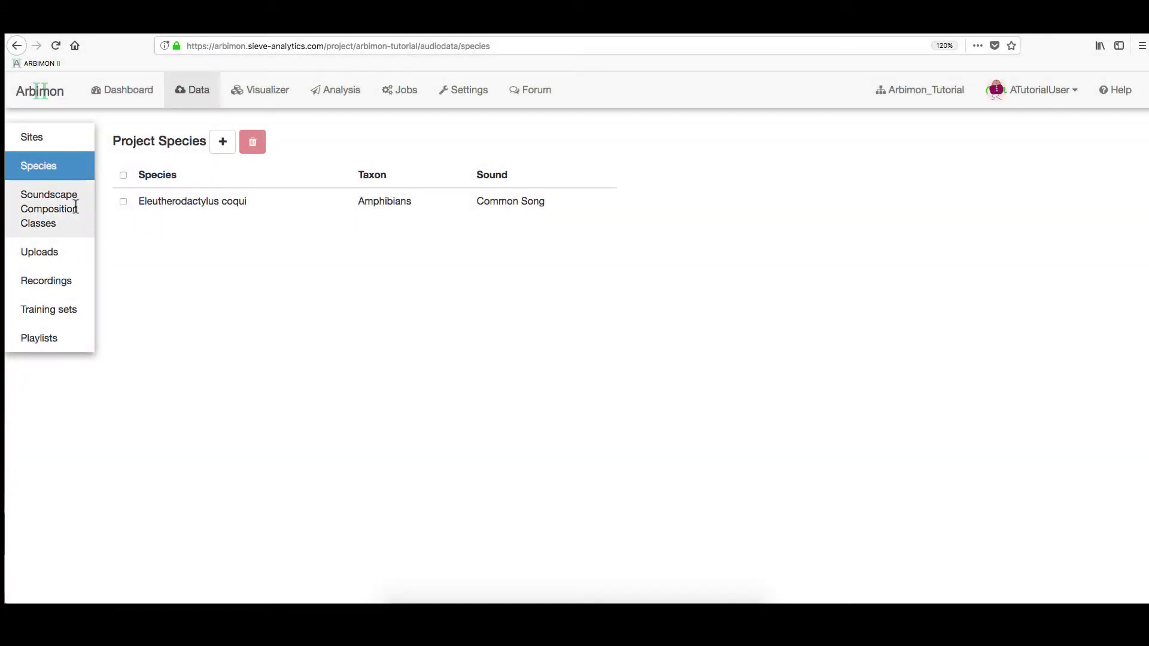
Add a Thunder class under Geophony, then delete it again
left_click(75, 206)
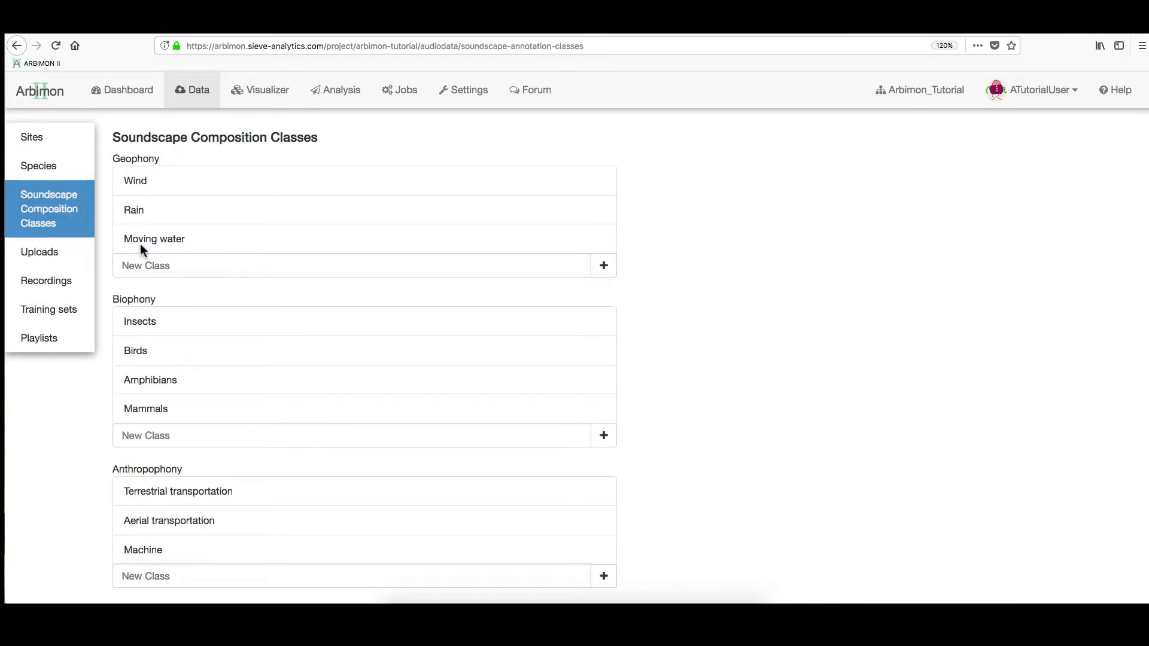
left_click(150, 265)
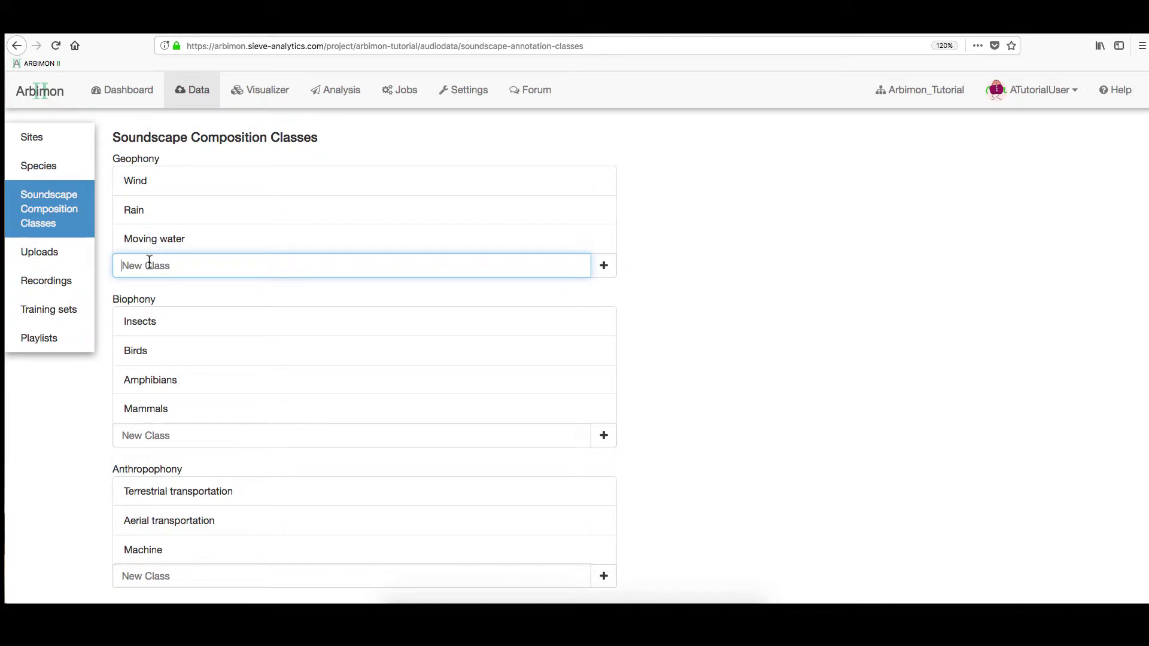
type("Thunder")
left_click(604, 274)
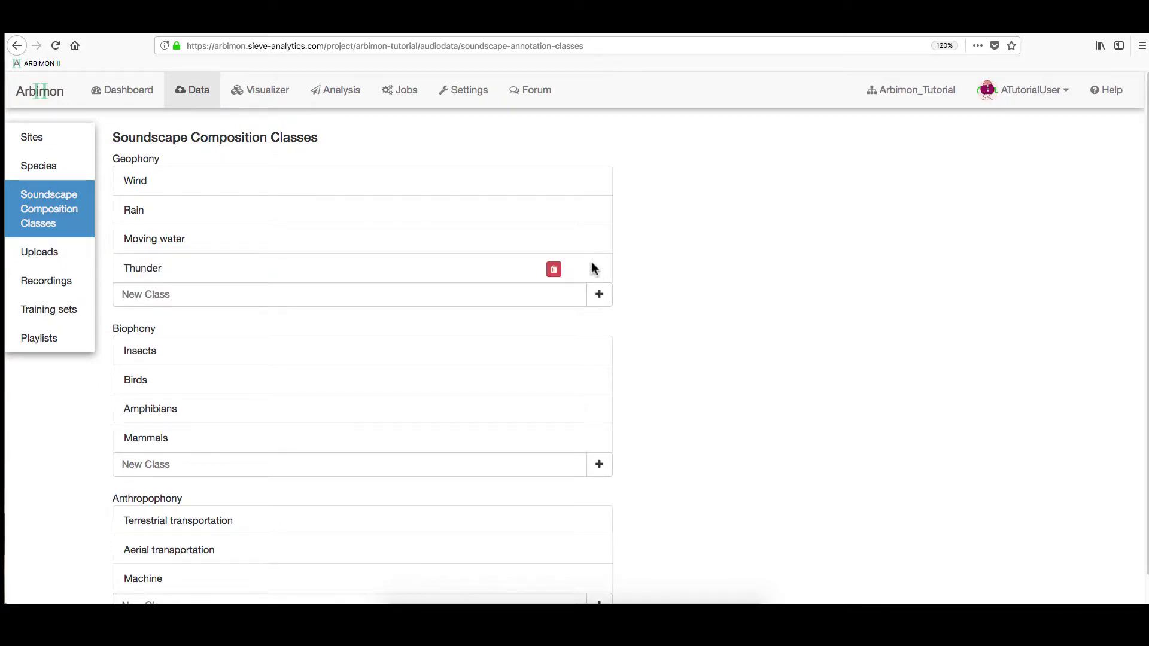
left_click(554, 270)
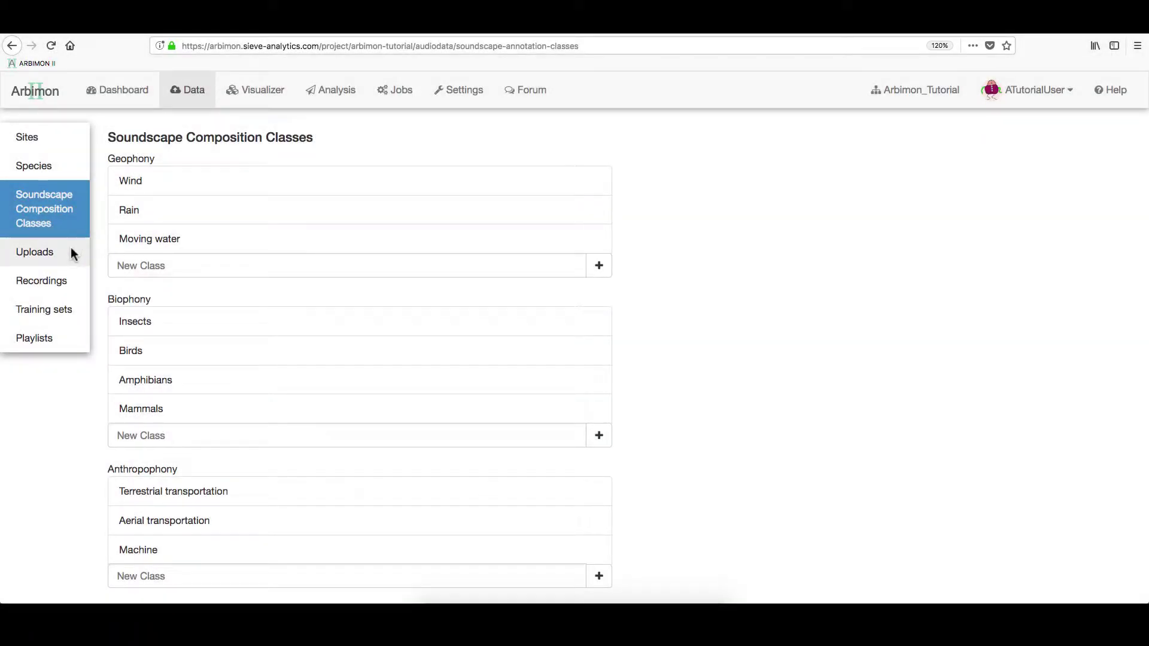
On Uploads, set the batch info to site Coqui01 with AudioMoth recorder, microphone and filename format
left_click(70, 247)
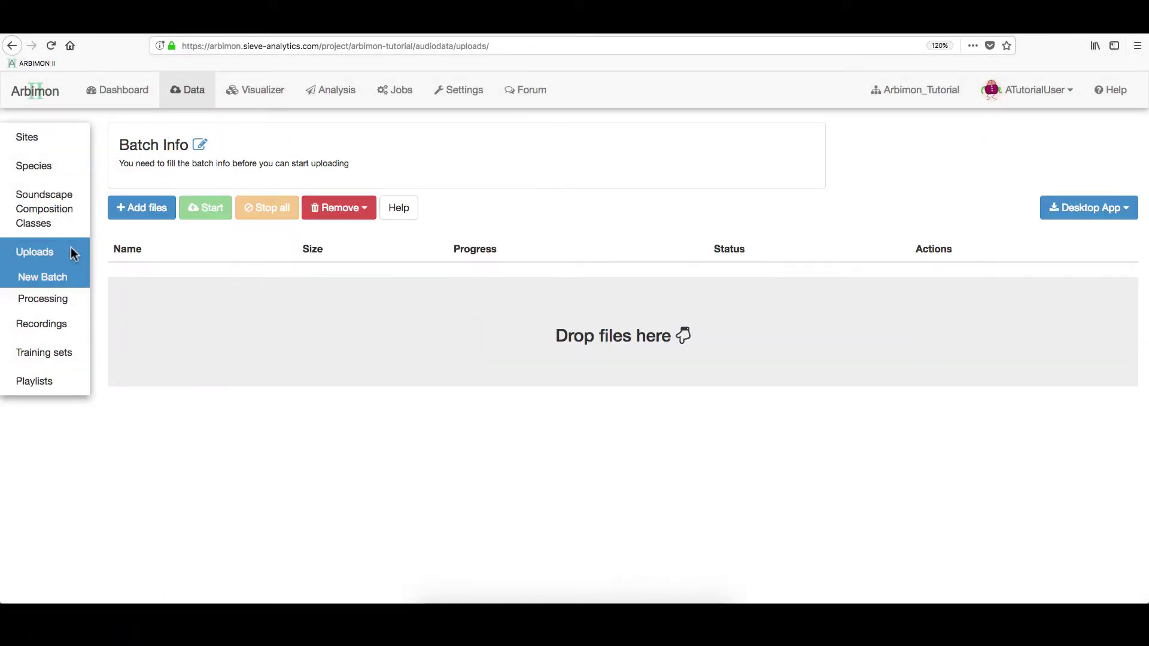
left_click(199, 147)
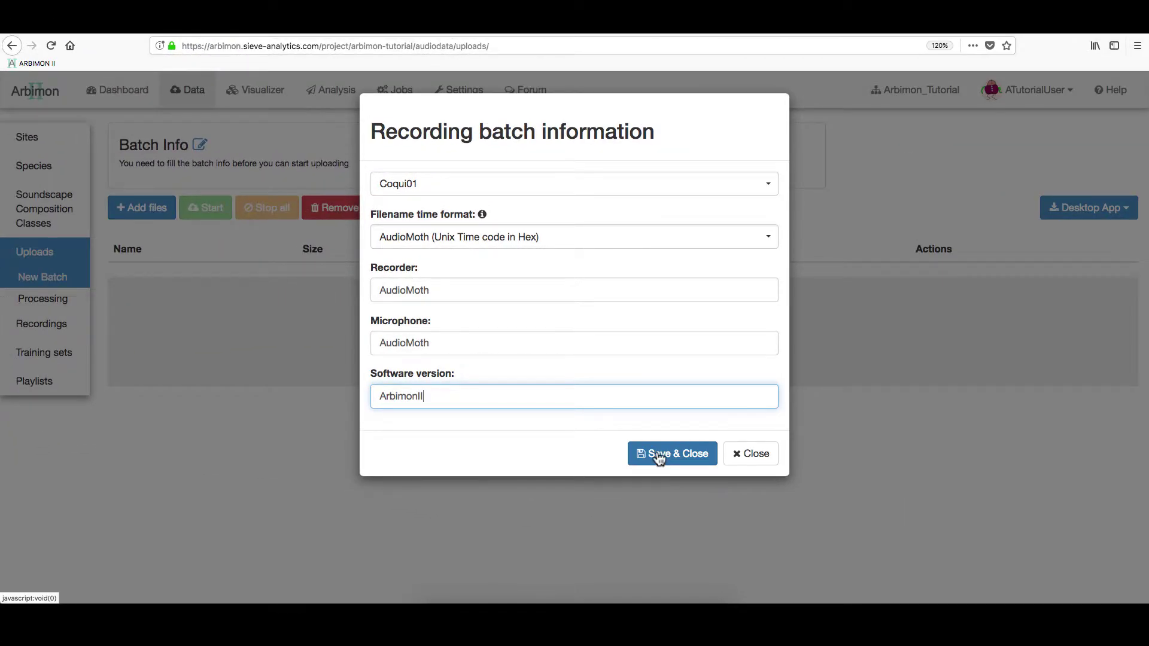
left_click(658, 457)
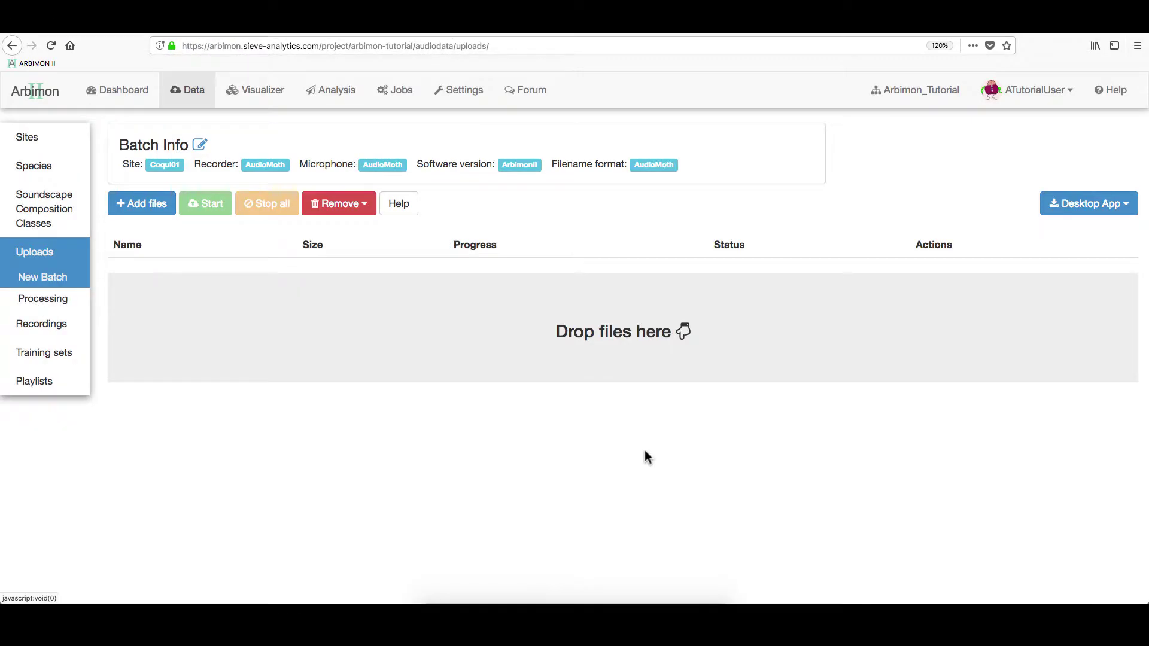
Add all 20 WAV files from the Coqui01 folder to the batch and start the upload
left_click(126, 206)
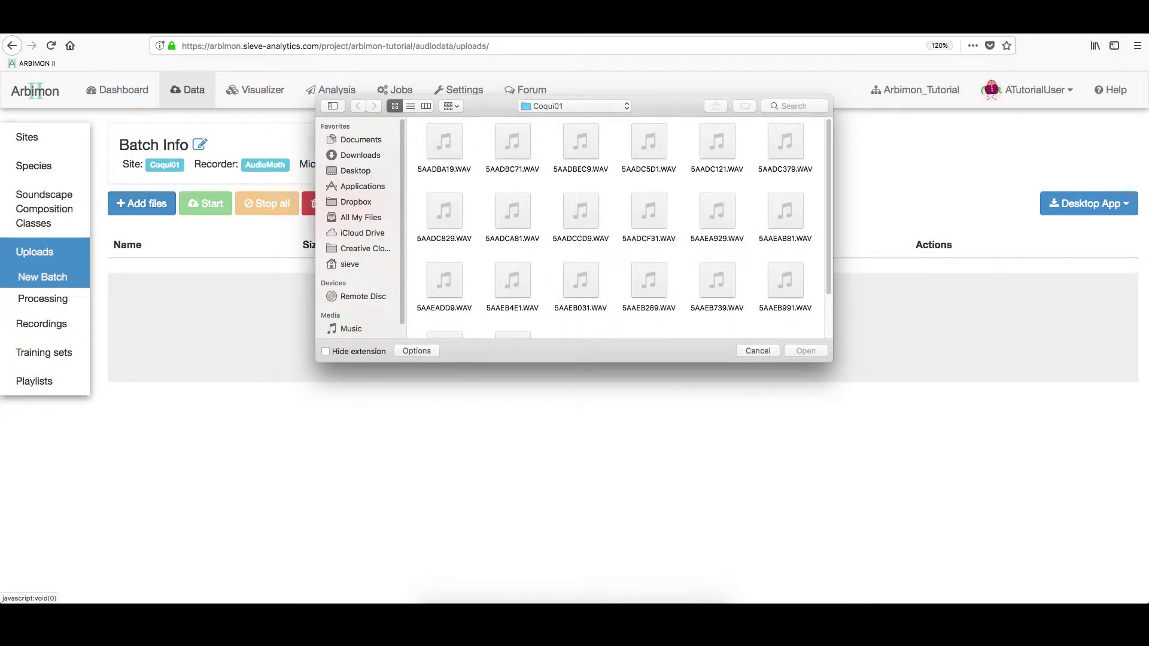
left_click(84, 27)
left_click(108, 96)
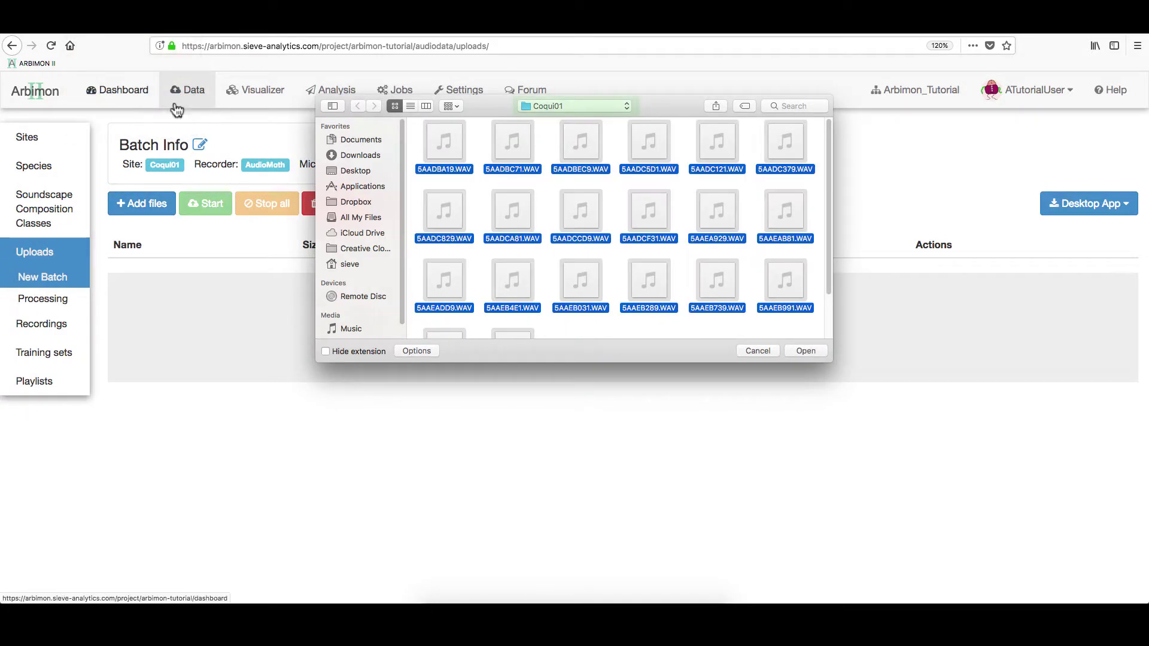
left_click(802, 350)
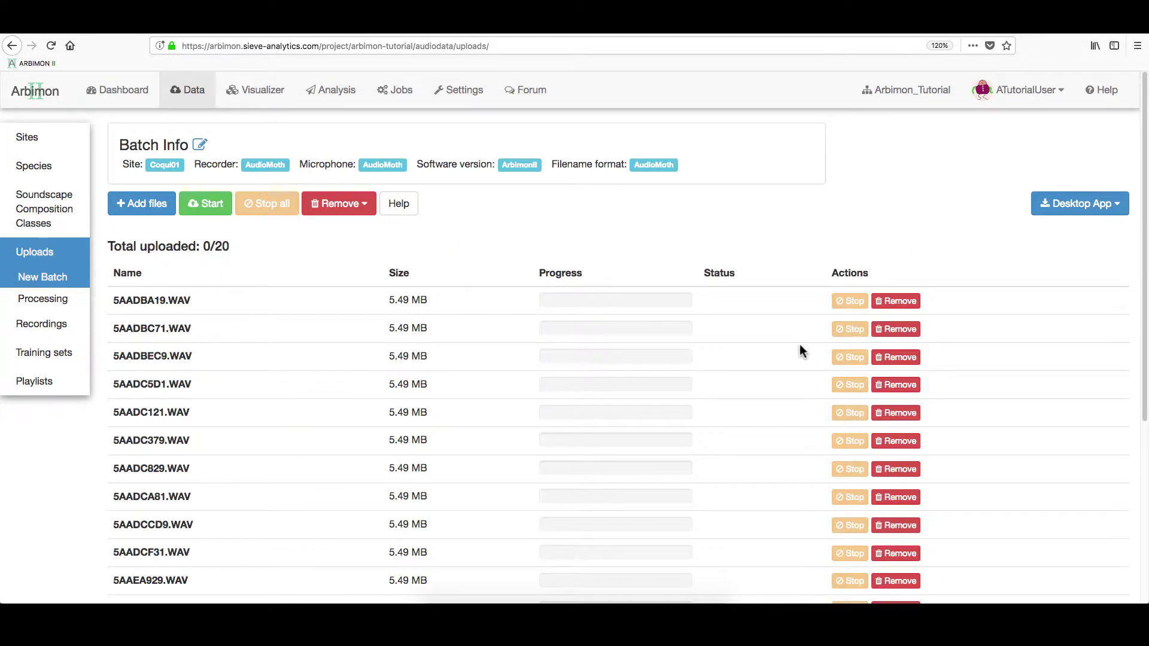
left_click(199, 206)
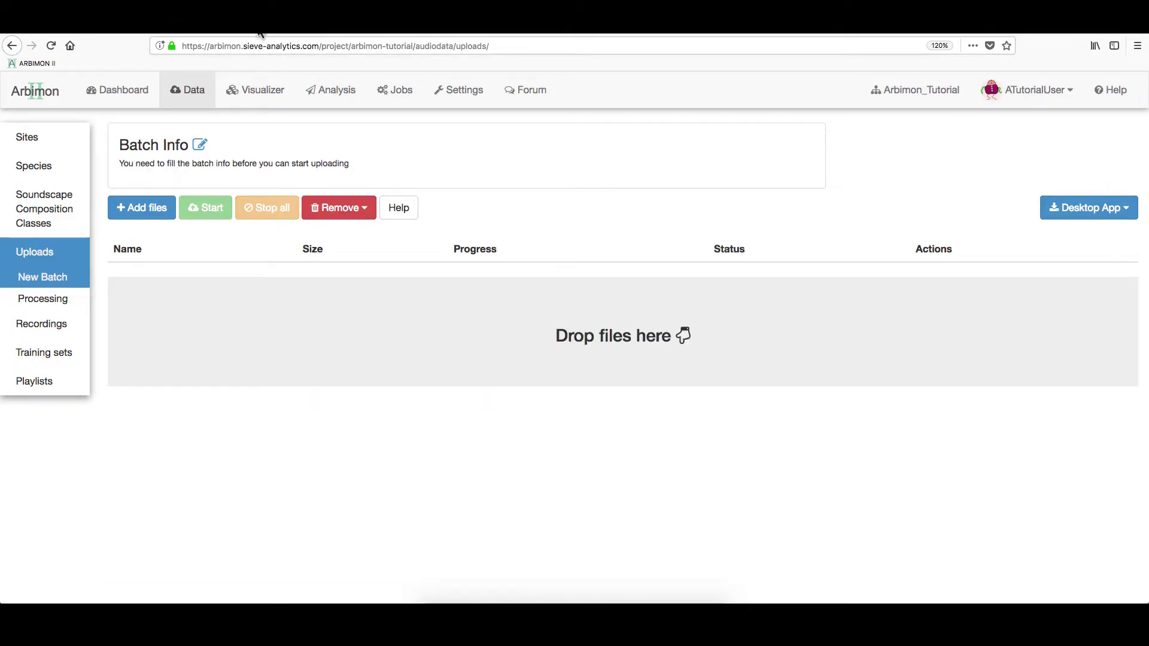
Set the batch to site Coqui02, drag in its 20 WAV files, and start uploading
left_click(201, 147)
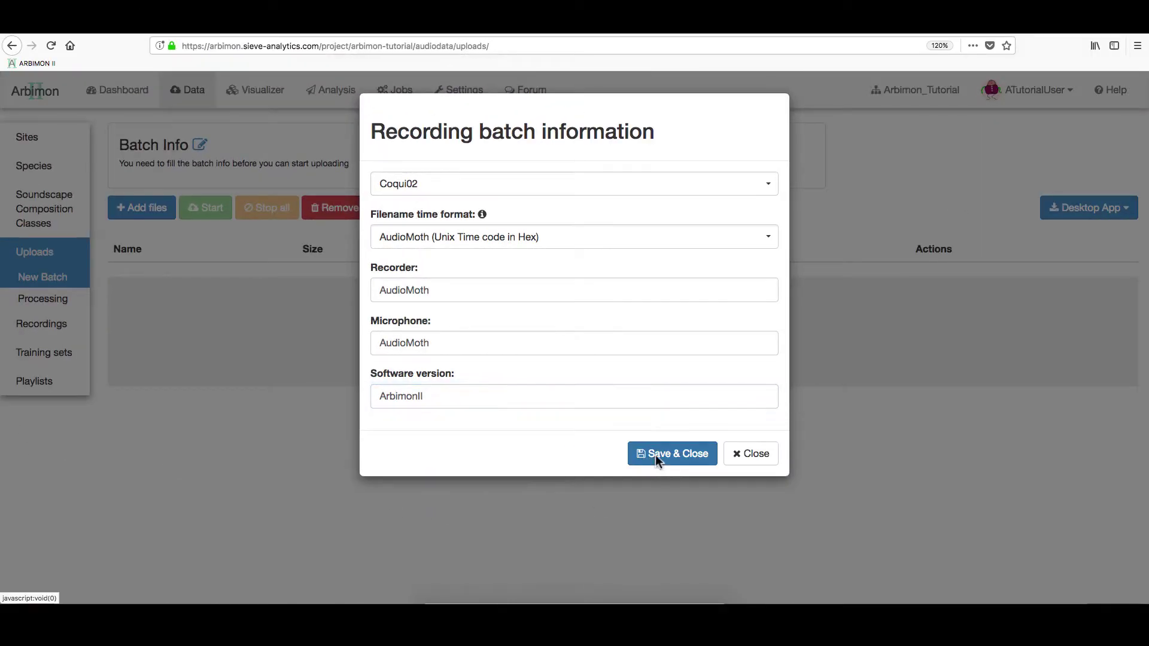
left_click(655, 454)
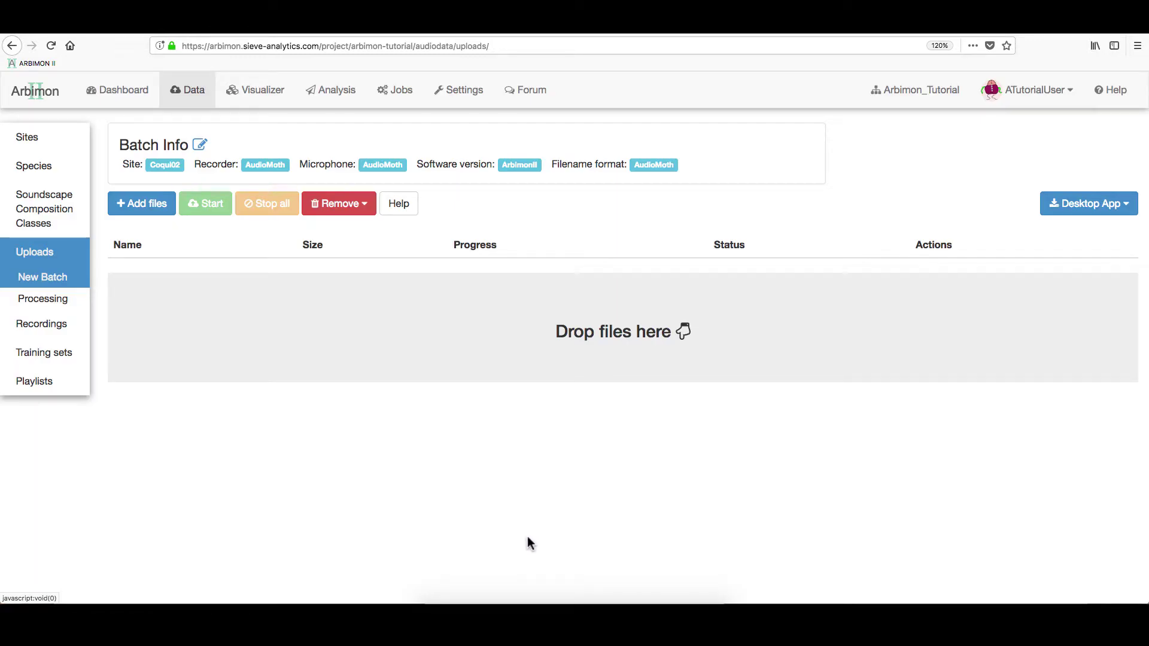
left_click(439, 601)
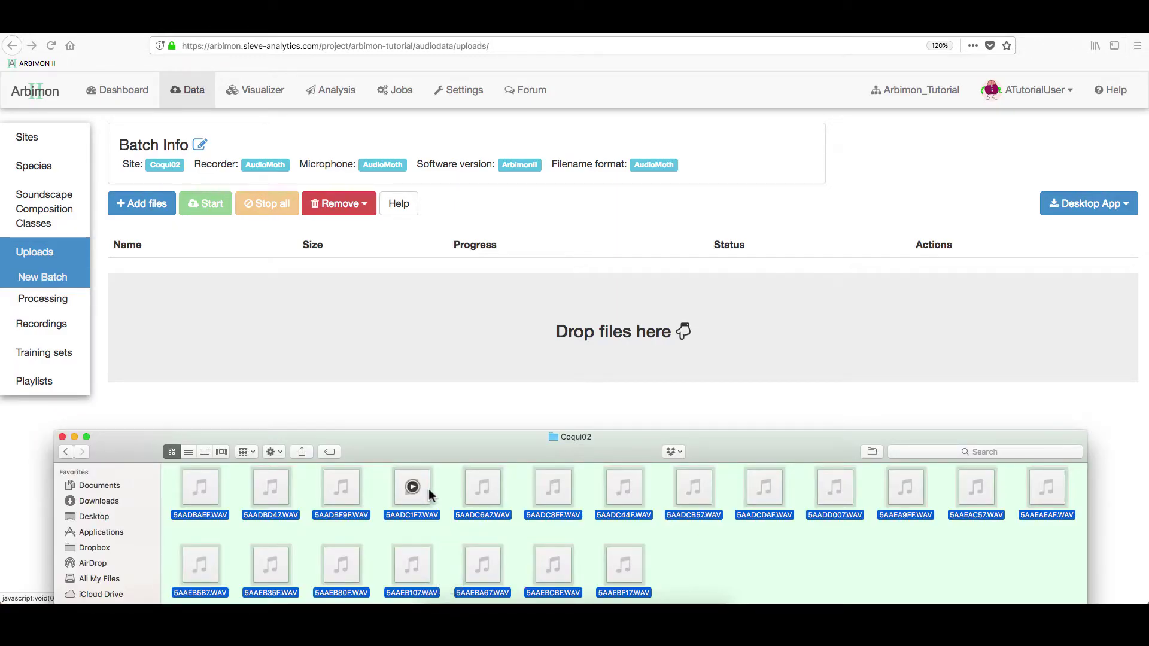
left_click_drag(429, 489, 472, 307)
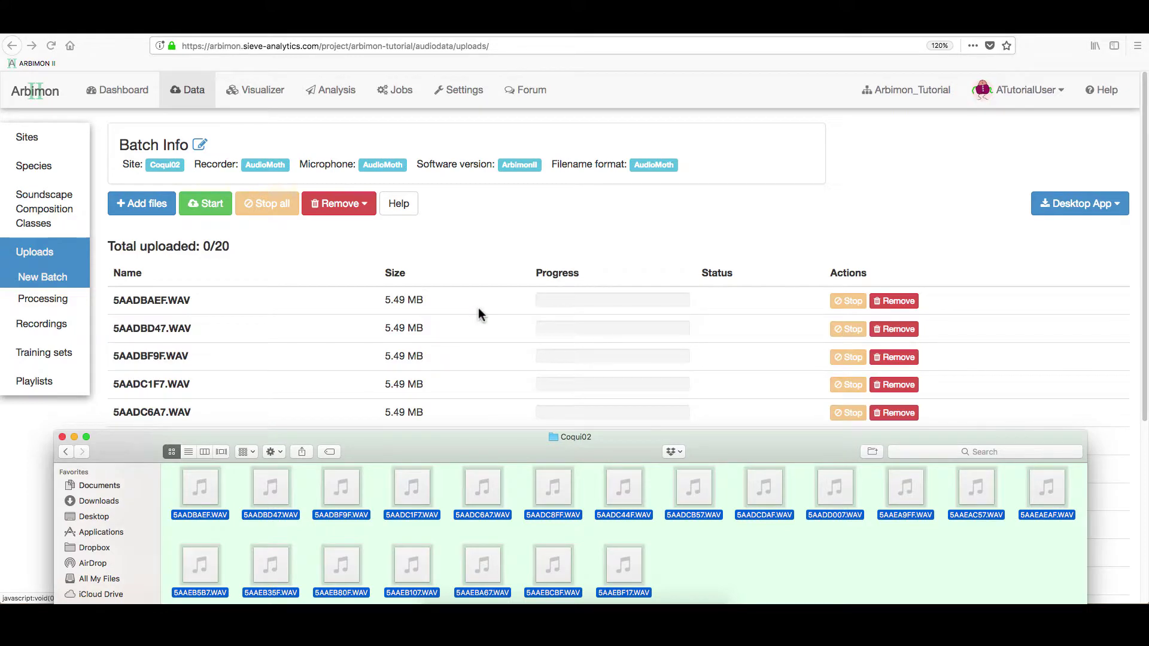
left_click(204, 211)
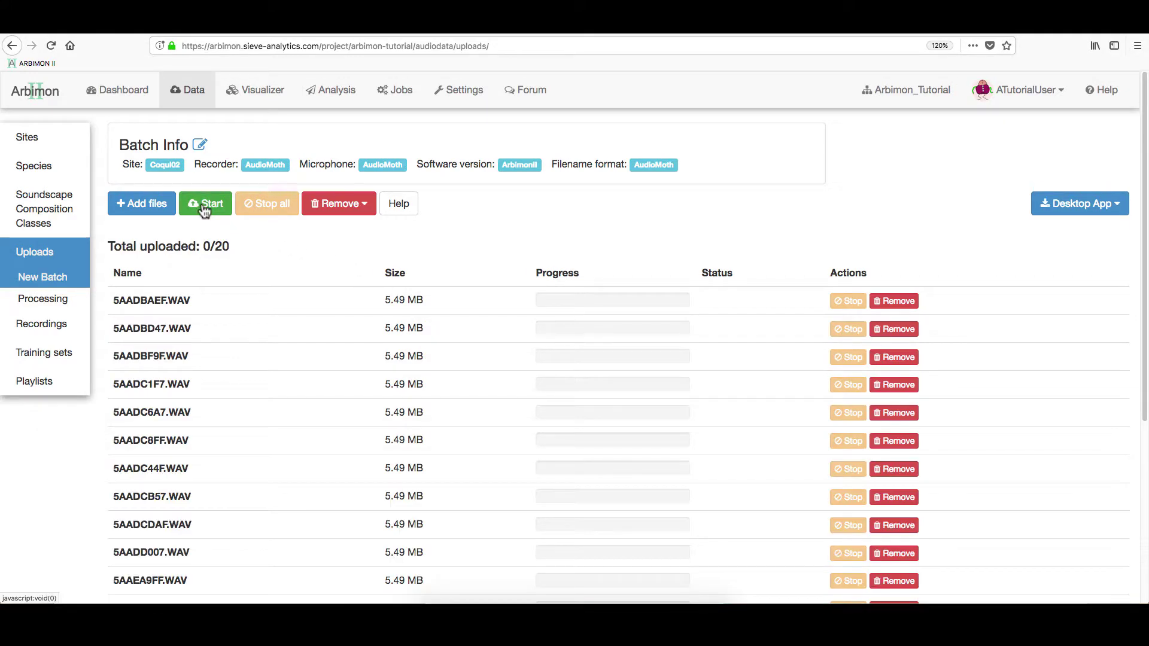
left_click(205, 207)
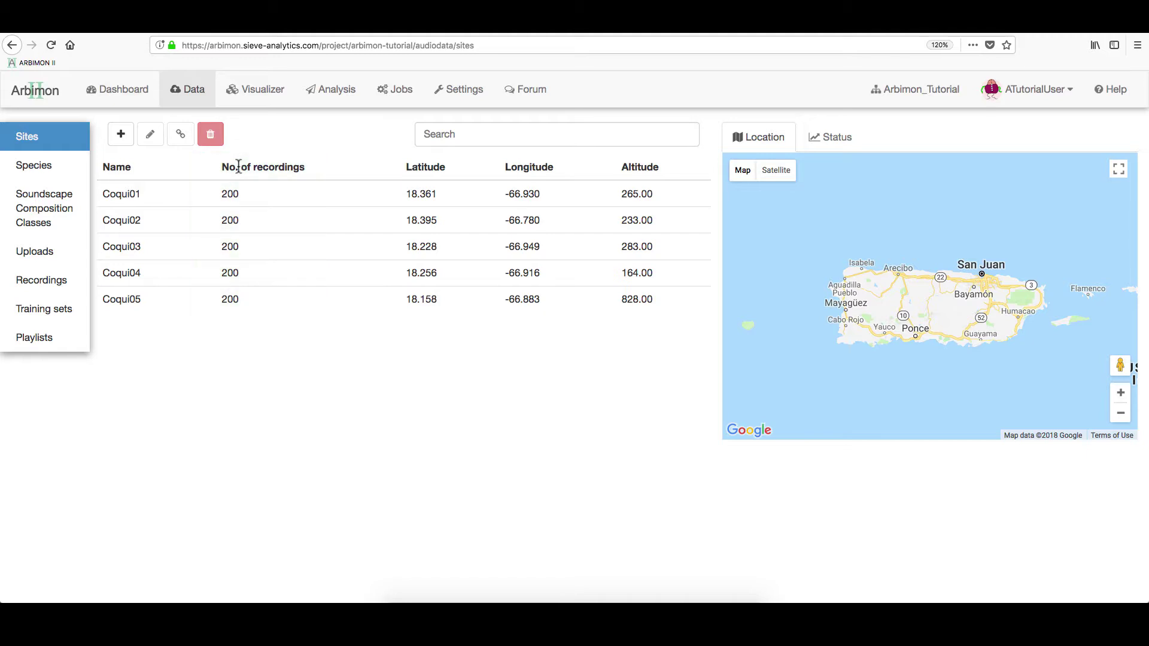
Filter the project's recordings list to the 17:00–23:00 hours
left_click(41, 281)
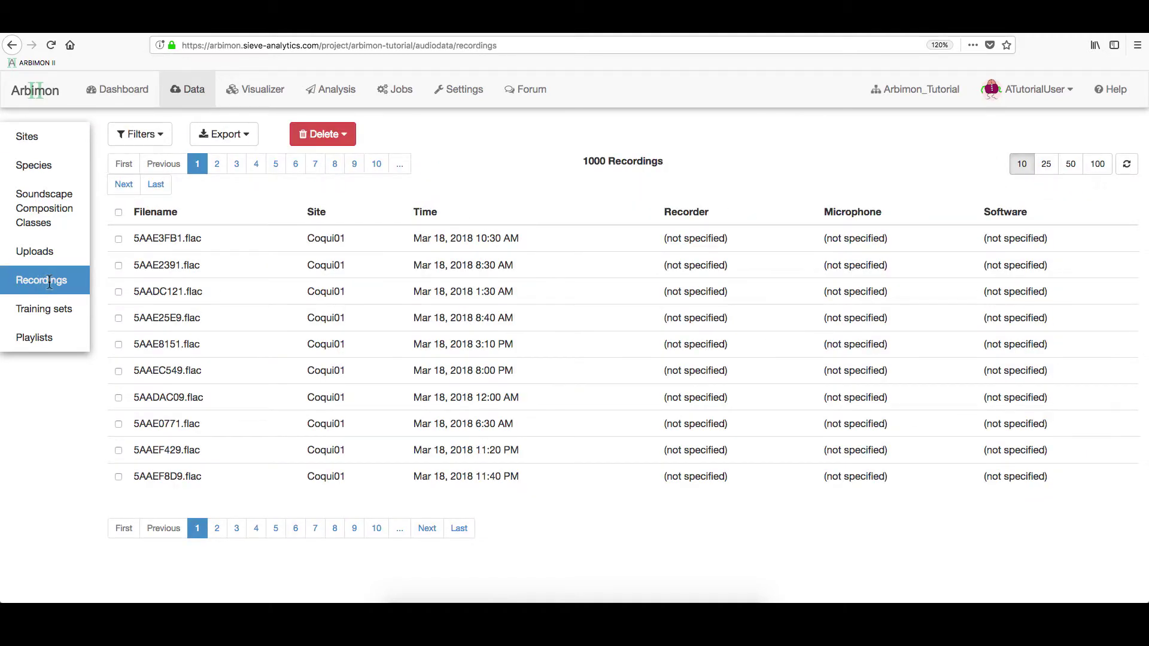
left_click(141, 143)
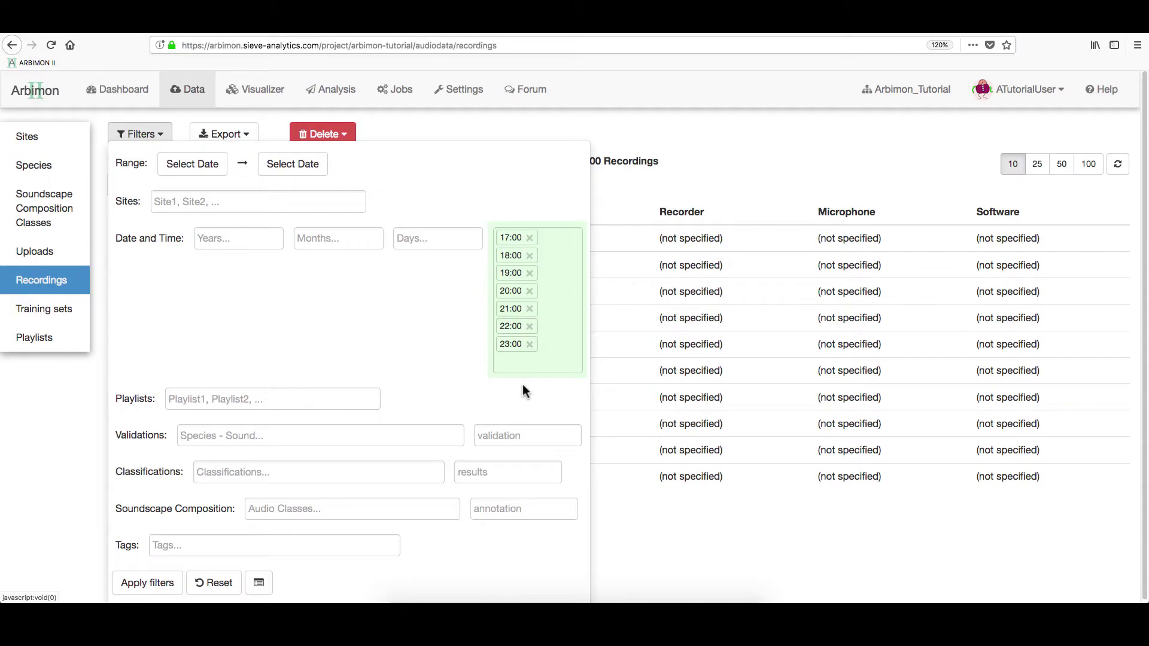
left_click(148, 583)
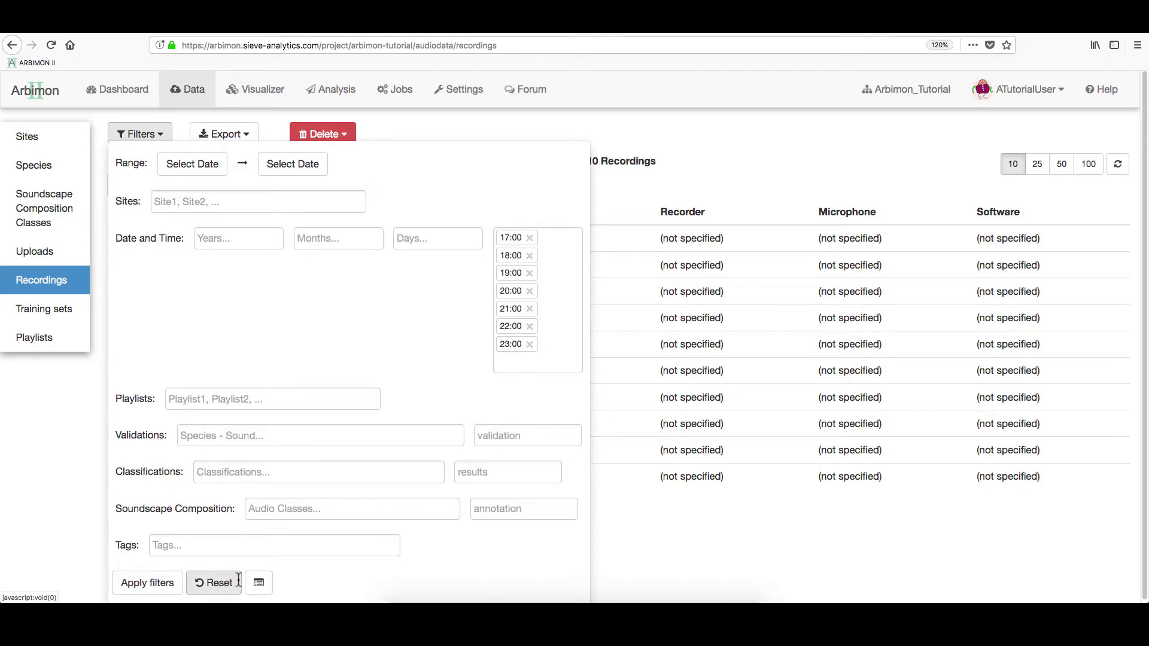
Save the 40 filtered recordings as a new playlist named Coqui_Playlist1
left_click(258, 585)
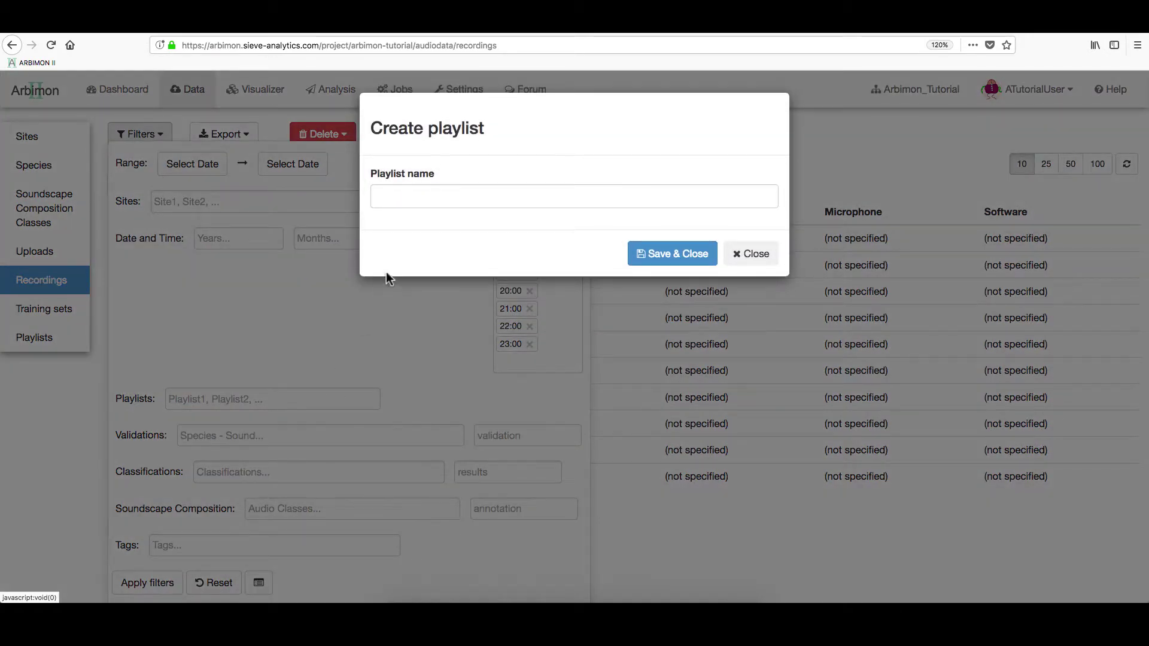
type("Coqui_Playlist1")
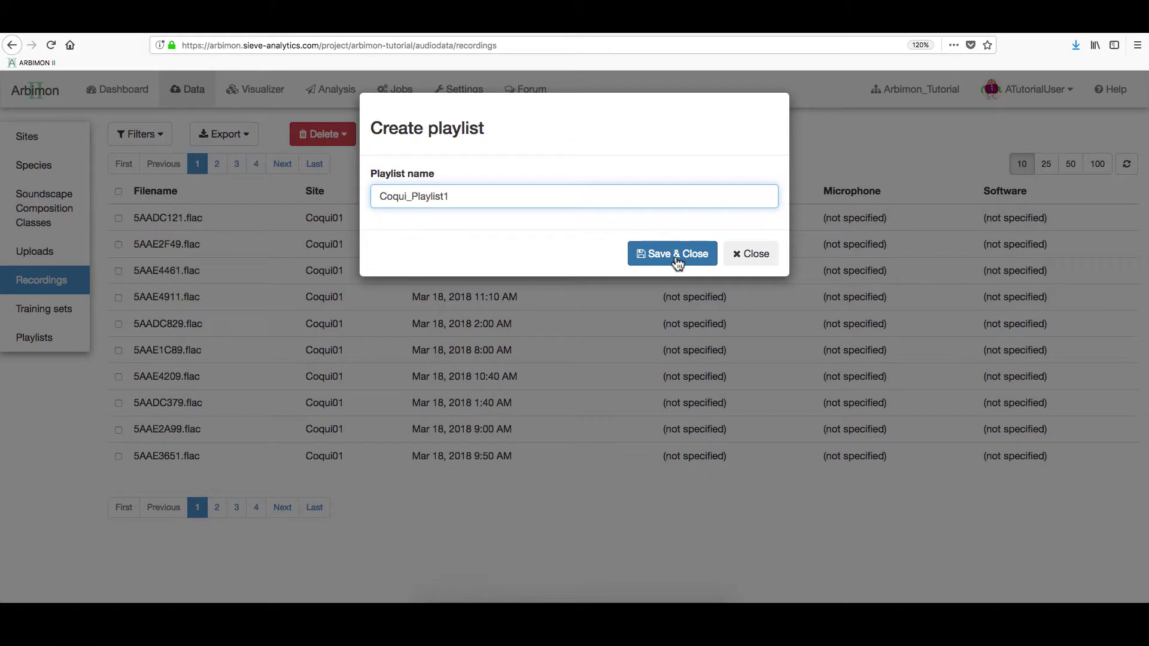
left_click(677, 261)
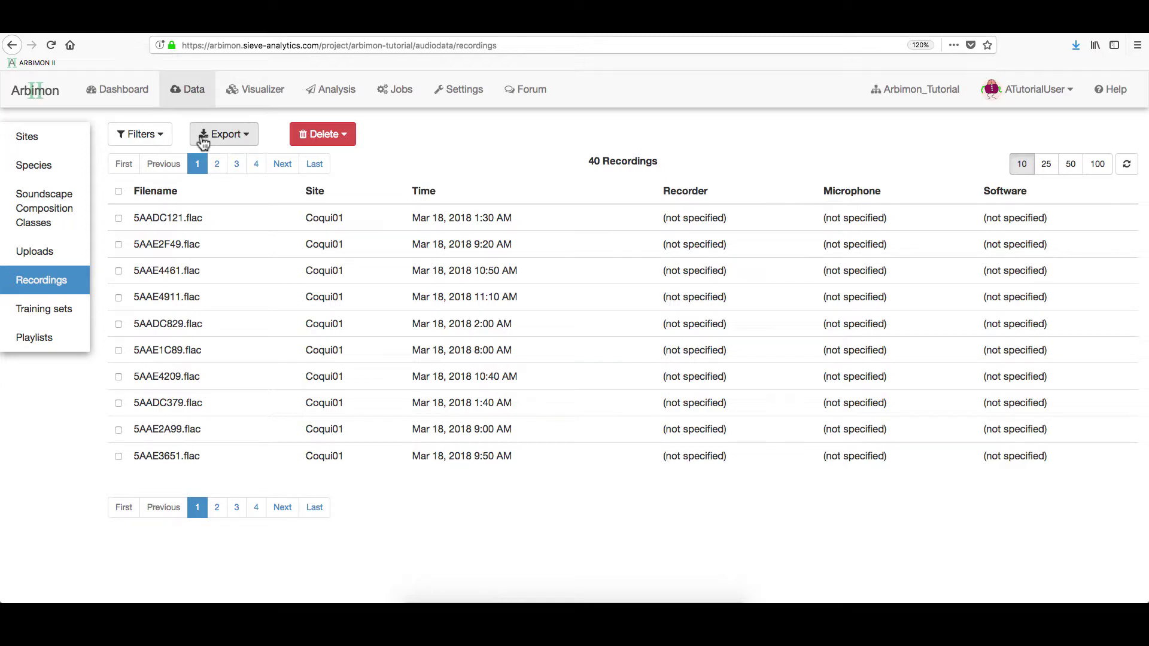
Export filename, site, time and Eleutherodactylus coqui - Common Song validations as a CSV
left_click(203, 141)
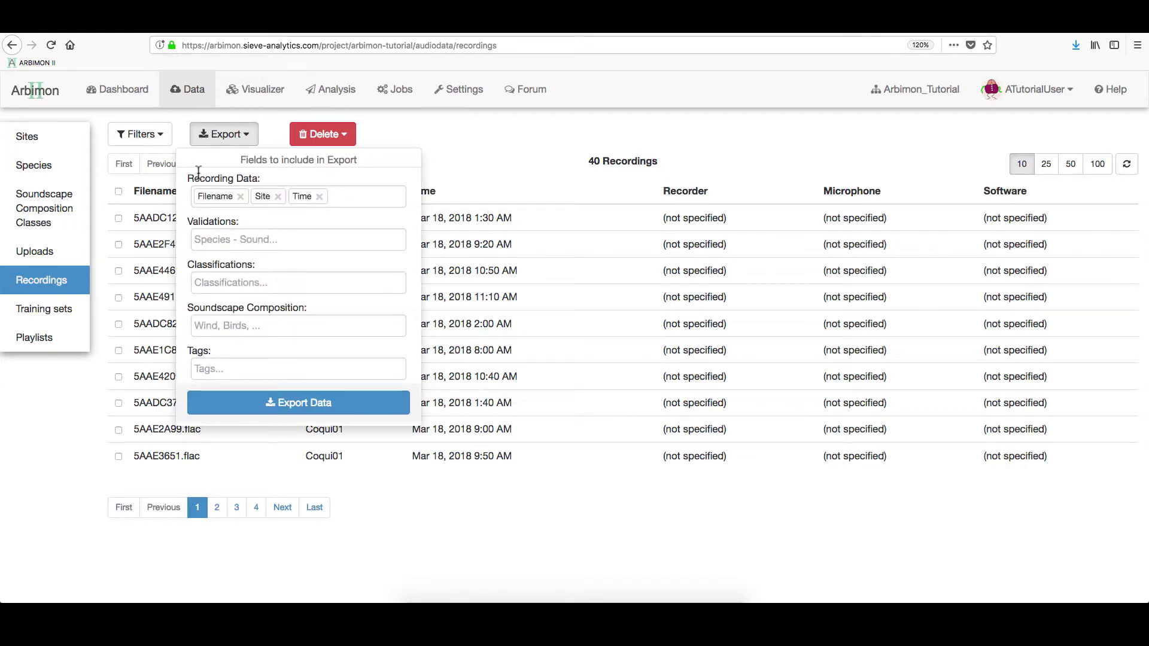
left_click(211, 233)
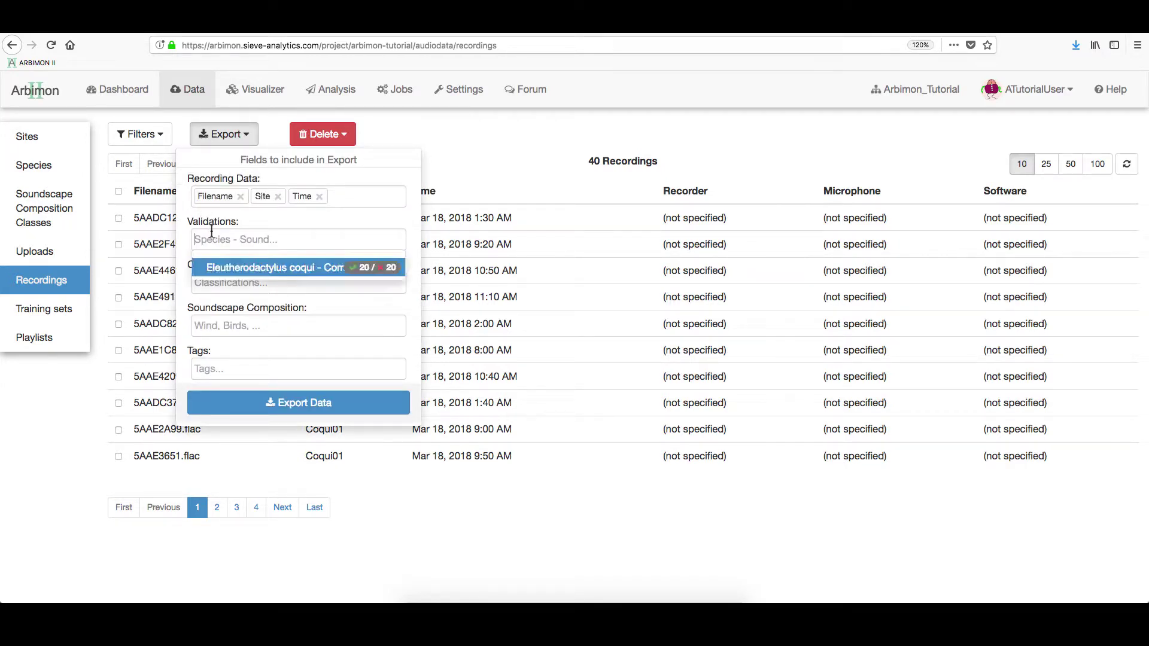
left_click(224, 267)
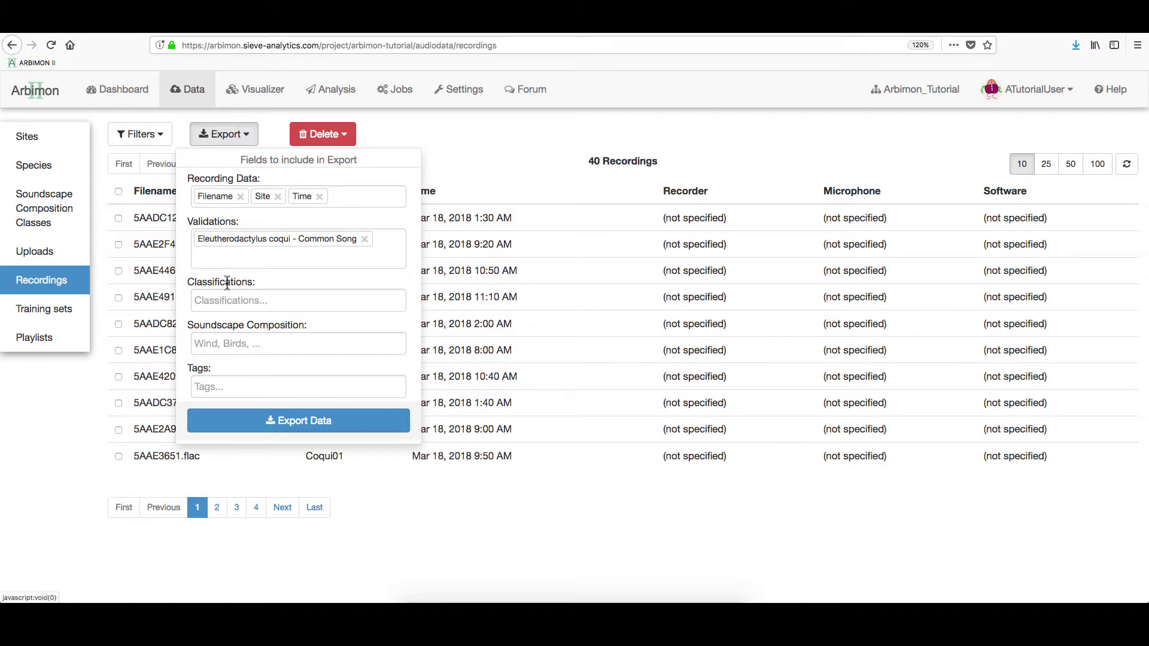
left_click(260, 430)
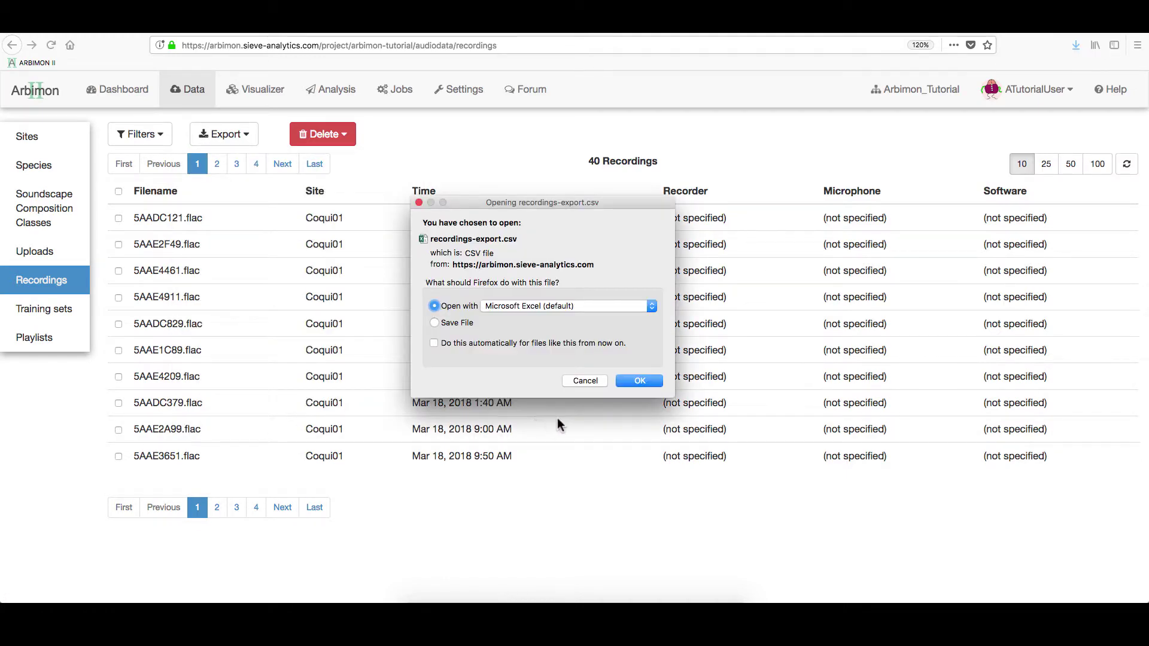
Open the exported CSV in Excel, widen columns A and C, and select column D
left_click(636, 383)
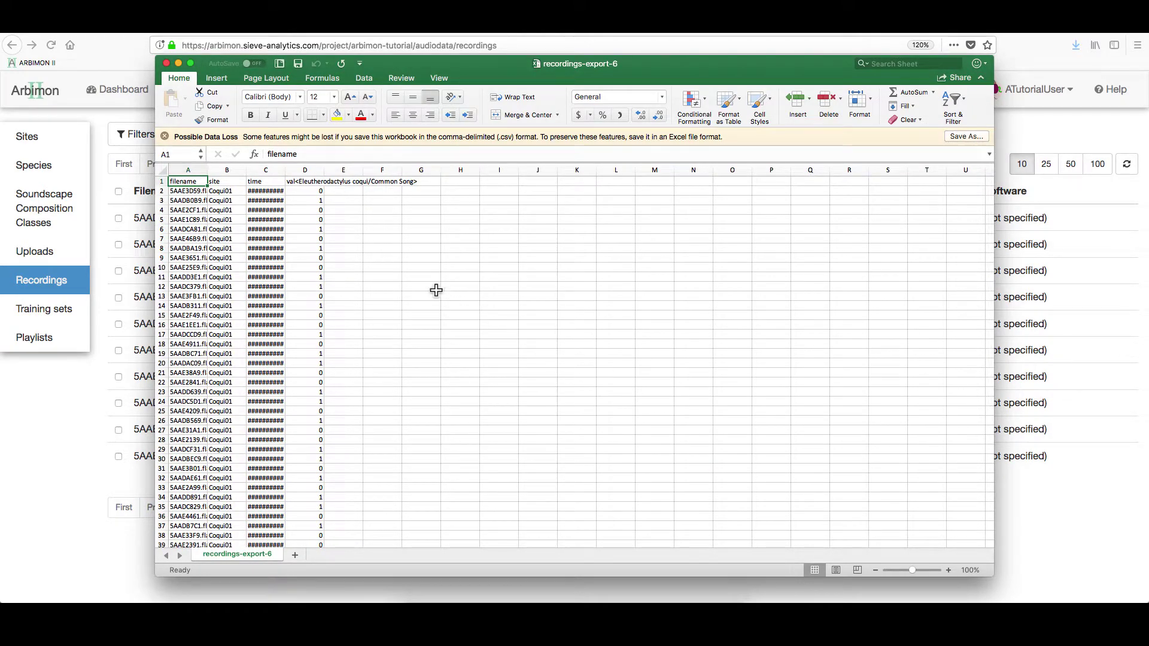
left_click_drag(289, 173, 292, 173)
left_click_drag(208, 173, 223, 173)
left_click(331, 171)
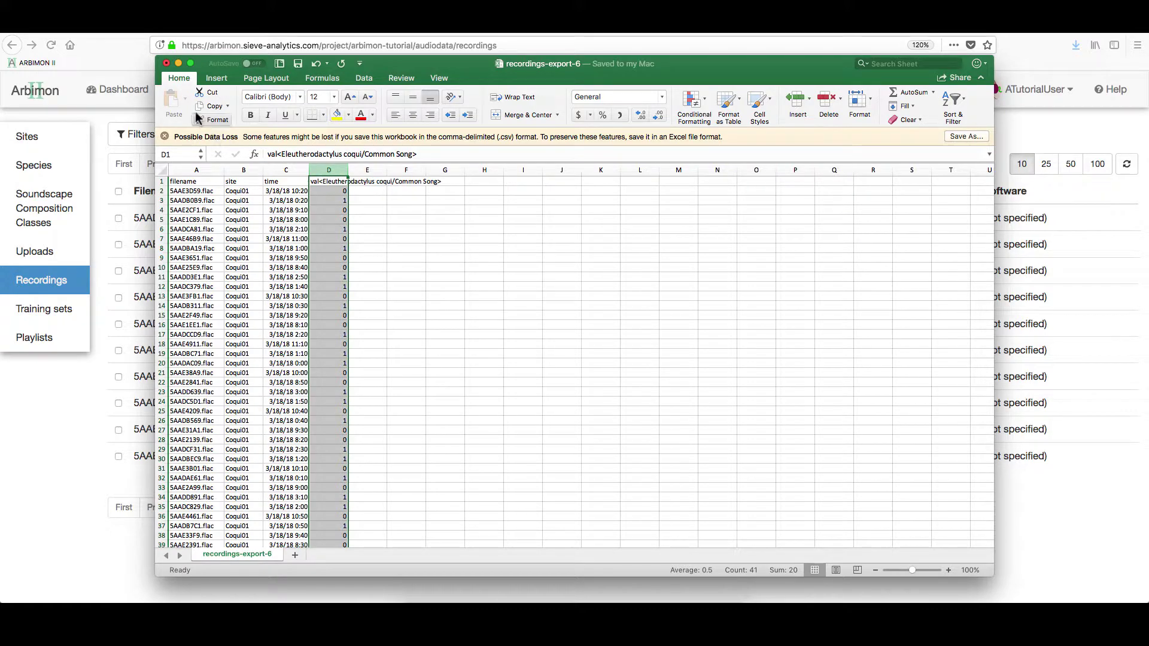
Return to Arbimon and review the Delete options on the Recordings list
left_click(177, 63)
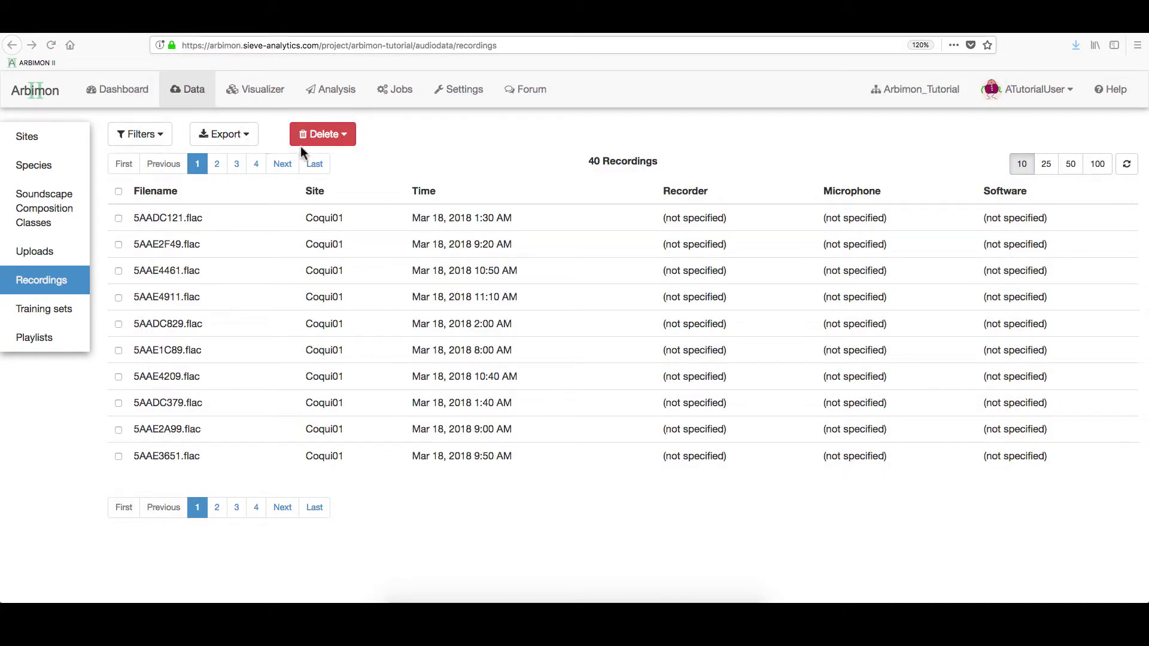
left_click(325, 136)
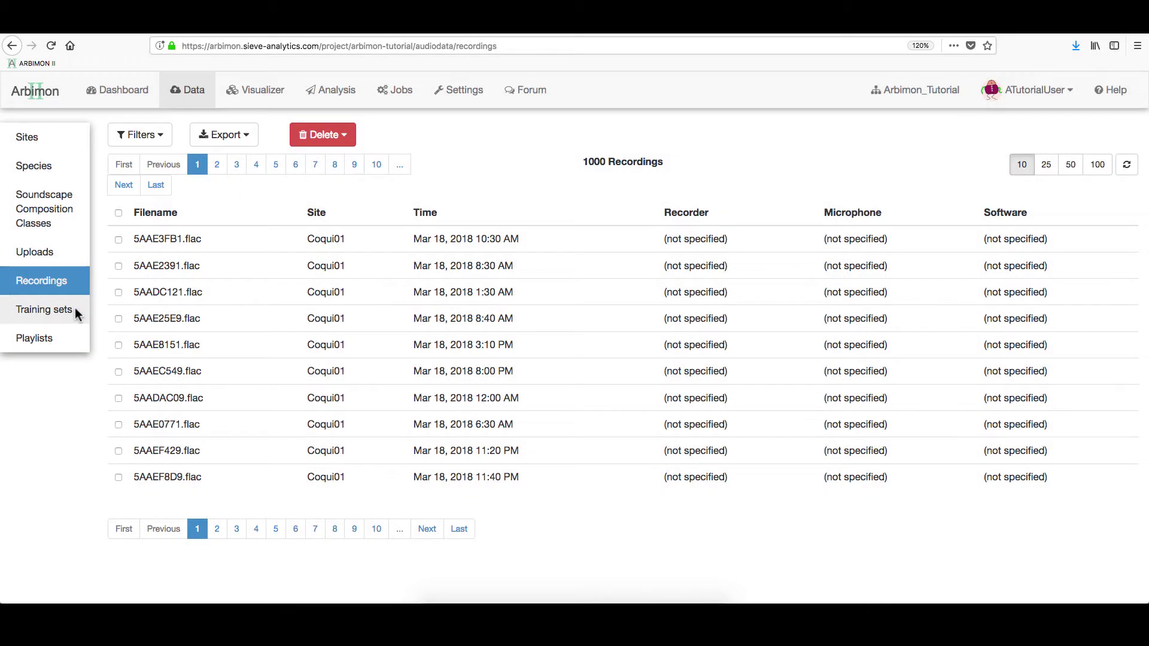
Show the Coqui_CS training set's details, viewing its ROIs enlarged and then as thumbnails
left_click(77, 314)
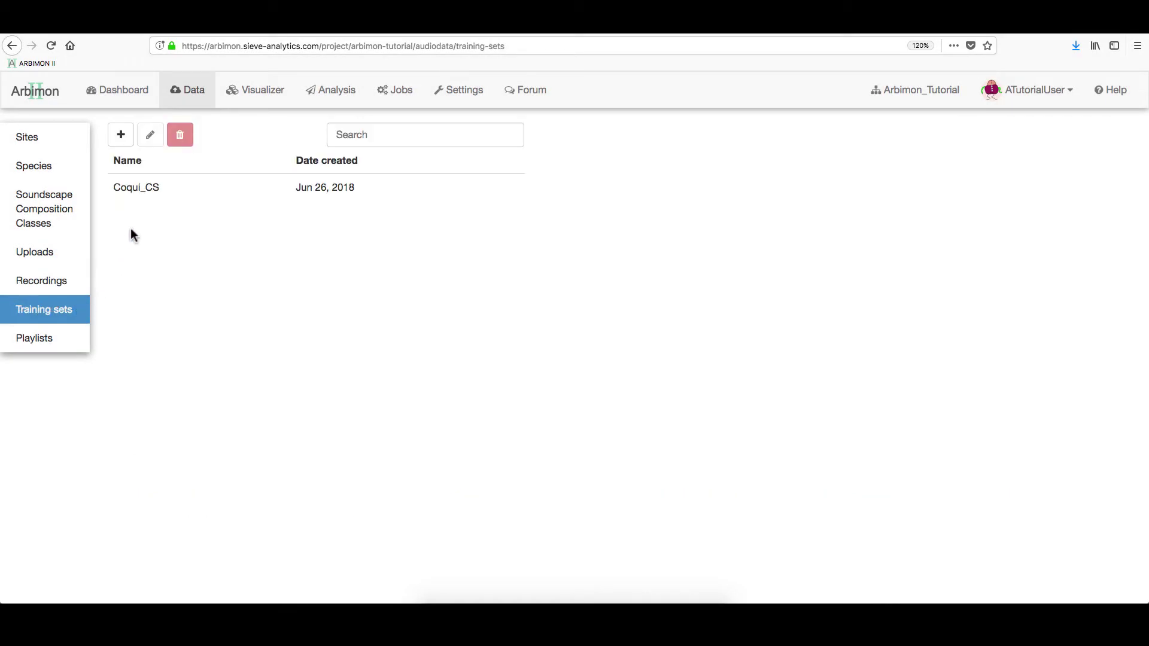
left_click(147, 192)
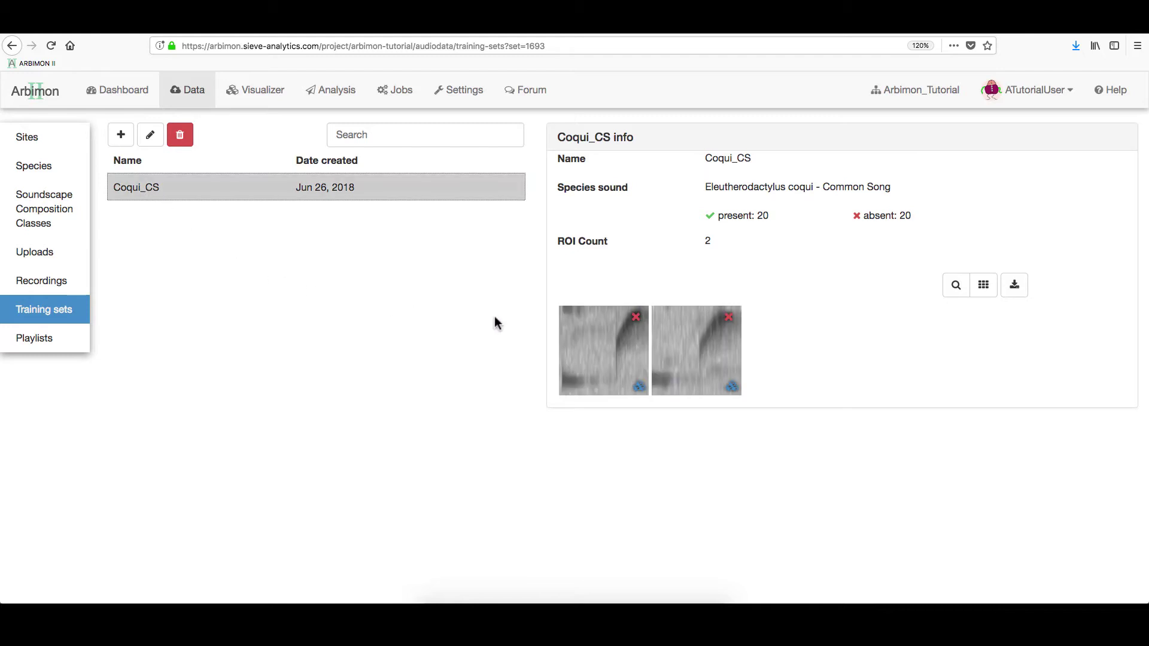
mouse_move(588, 319)
left_click(964, 297)
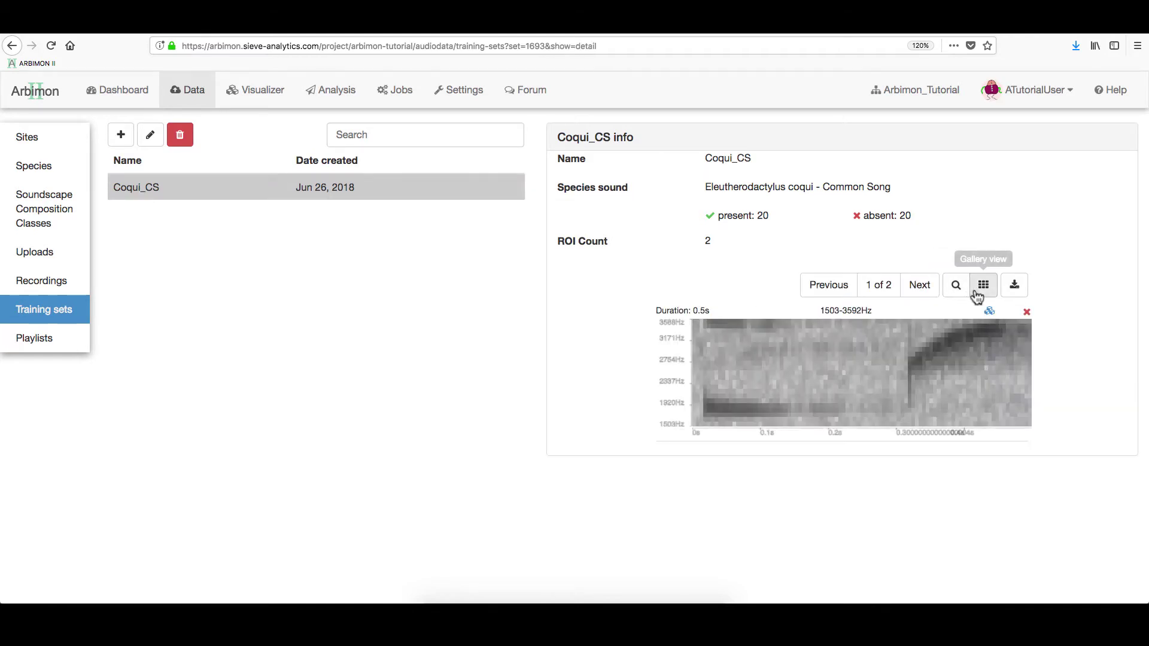
left_click(980, 293)
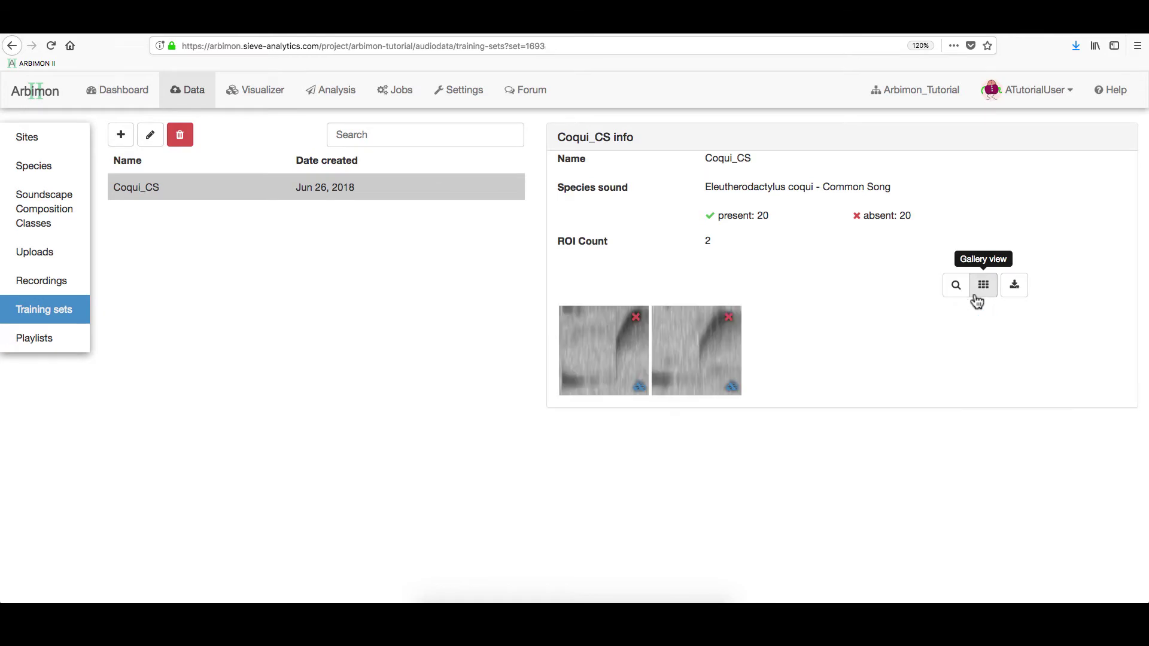
Export the Coqui_CS training set data as a CSV, then cancel editing it unchanged
left_click(1012, 292)
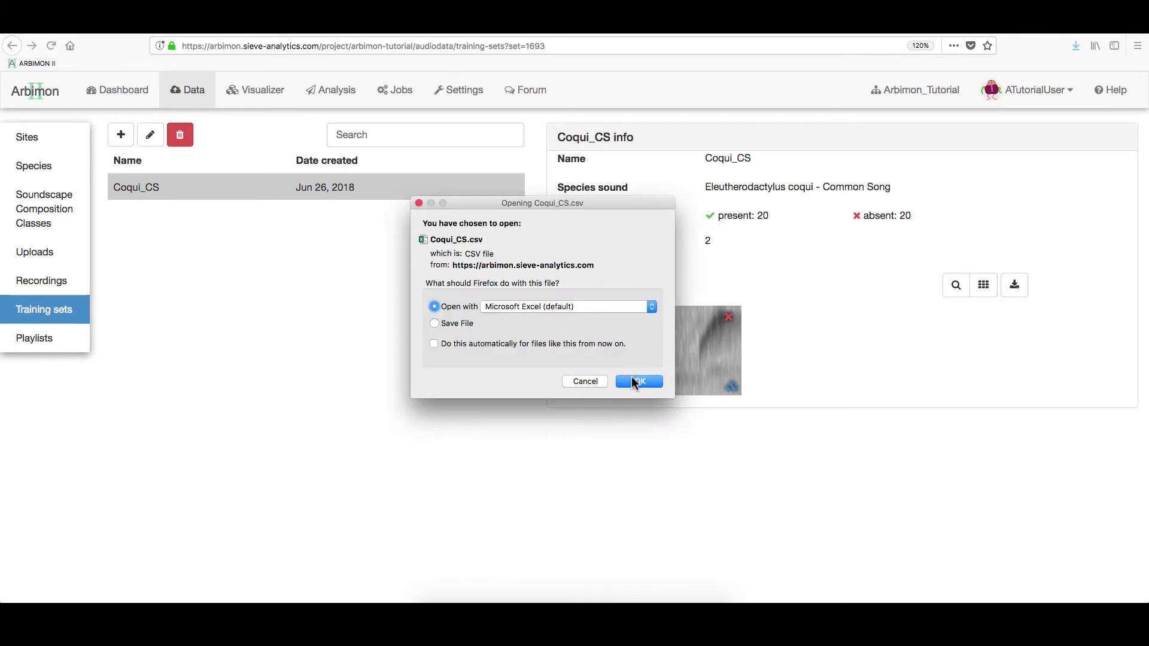
left_click(585, 381)
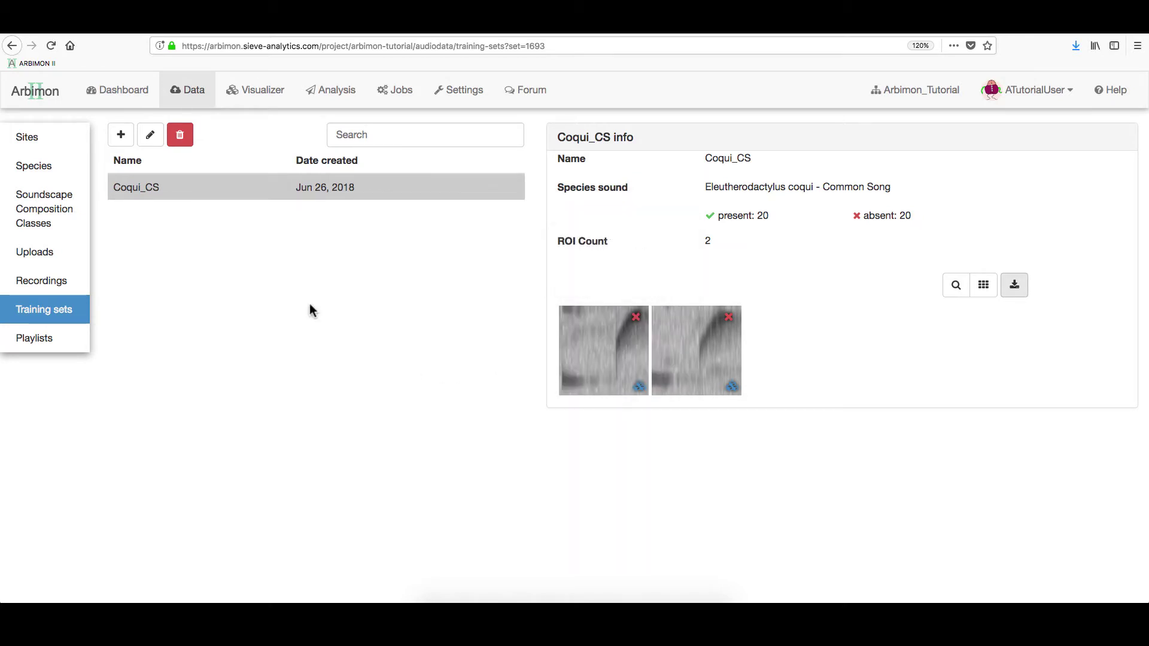
left_click(150, 135)
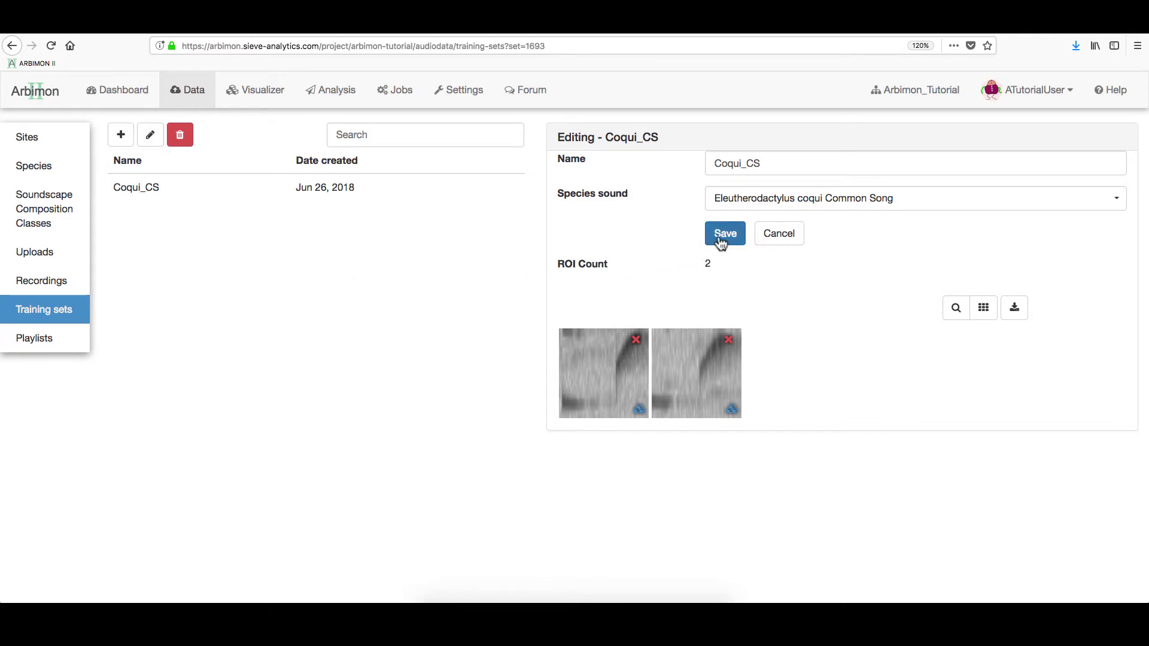
left_click(768, 234)
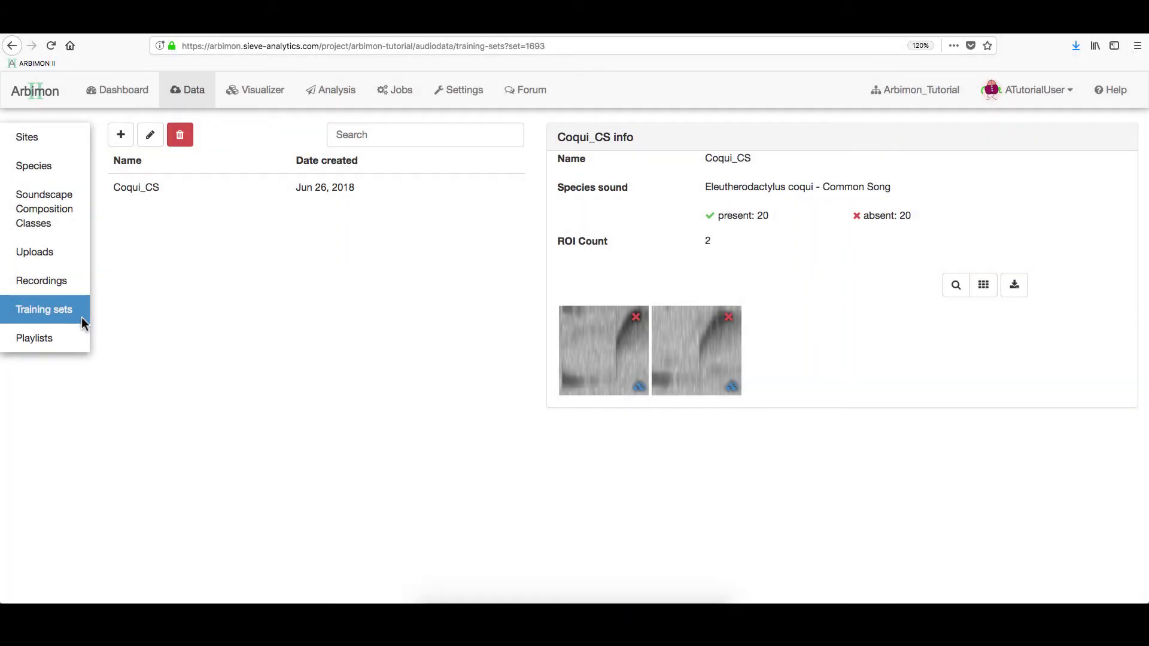
Select Coqui_Playlist on the Playlists page and cancel the rename, keeping its name
left_click(78, 337)
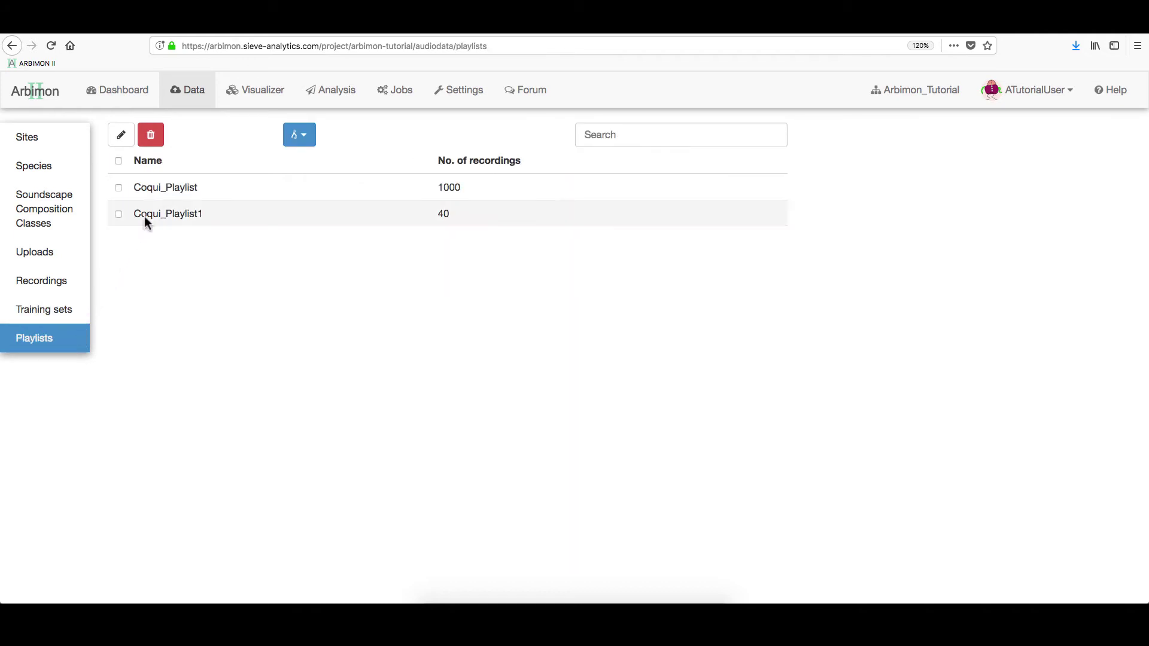
left_click(154, 191)
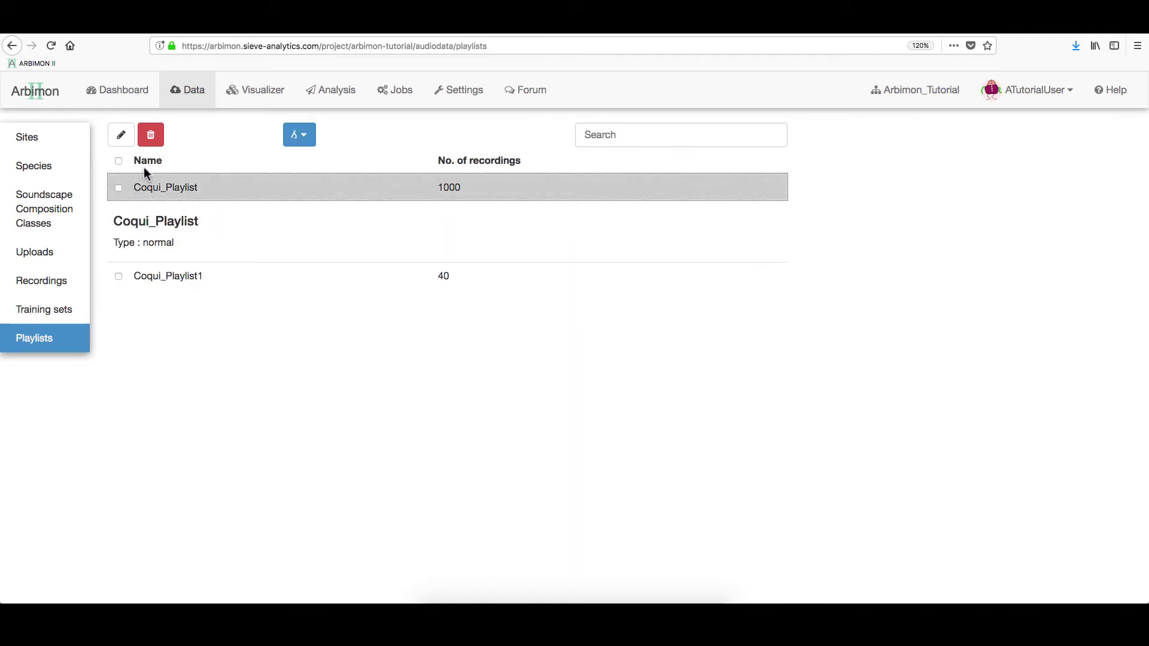
left_click(128, 141)
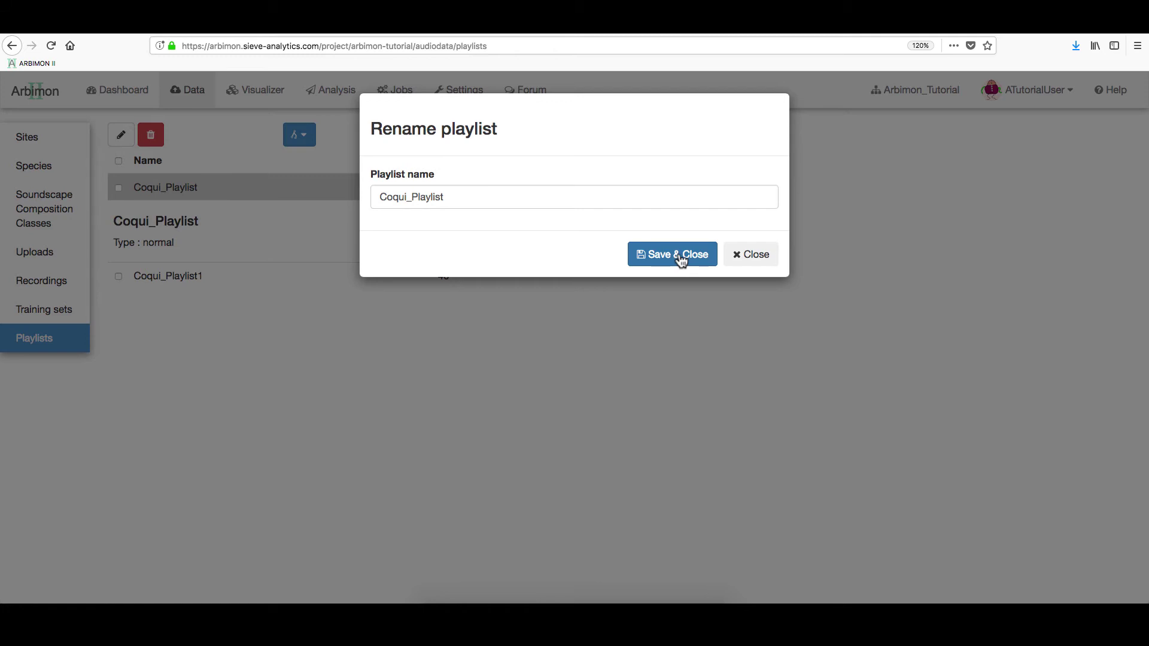
left_click(753, 254)
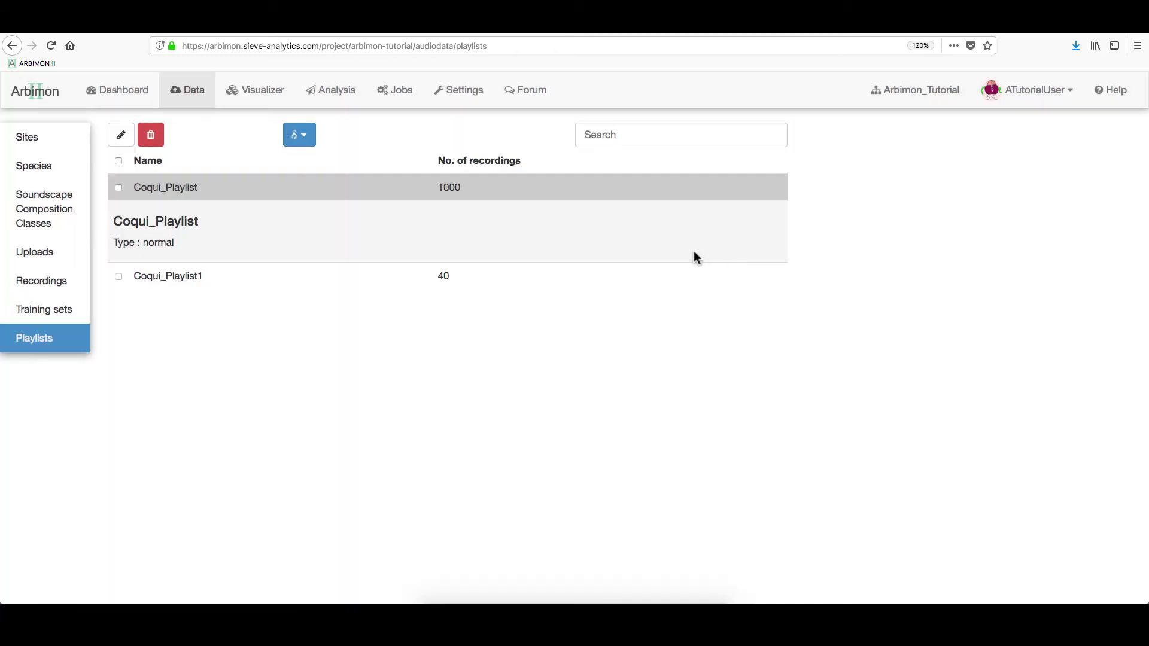
Join Coqui_Playlist with Coqui_Playlist1 under a pasted name, creating a 1000-recording playlist
left_click(301, 137)
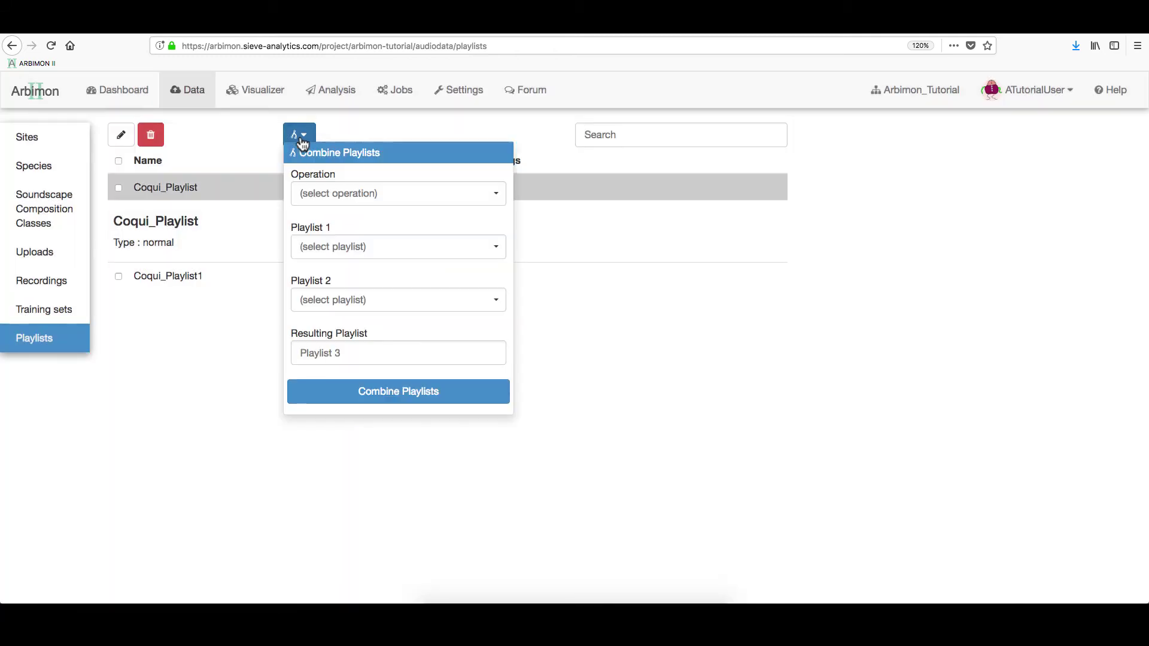
left_click(333, 197)
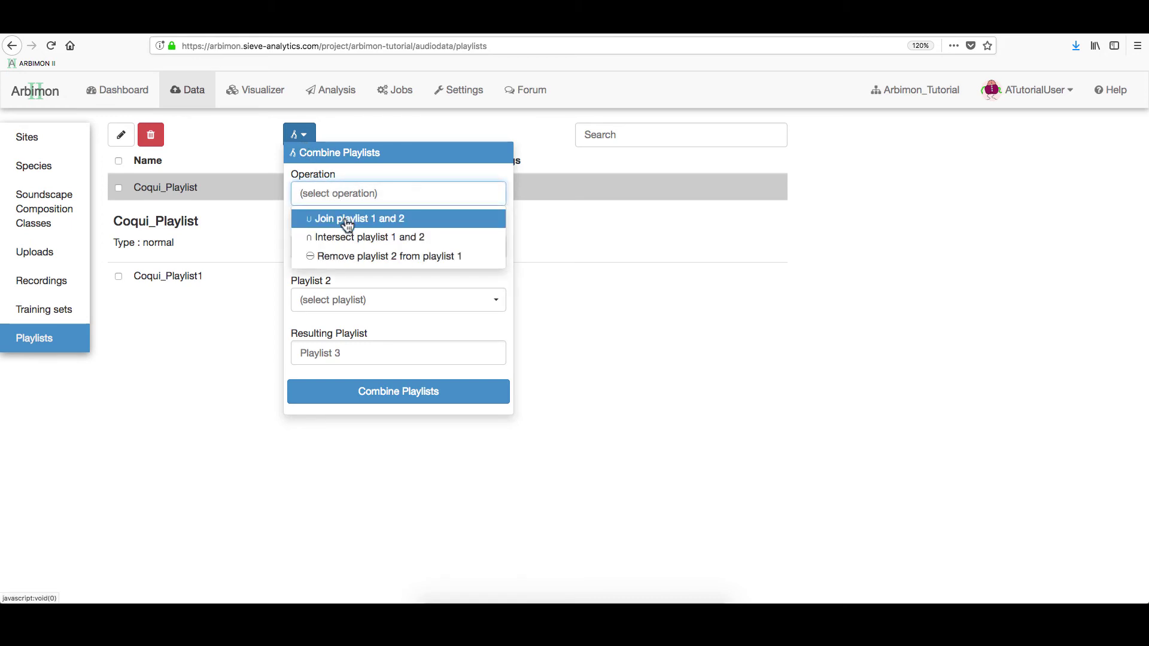
left_click(347, 222)
left_click(353, 246)
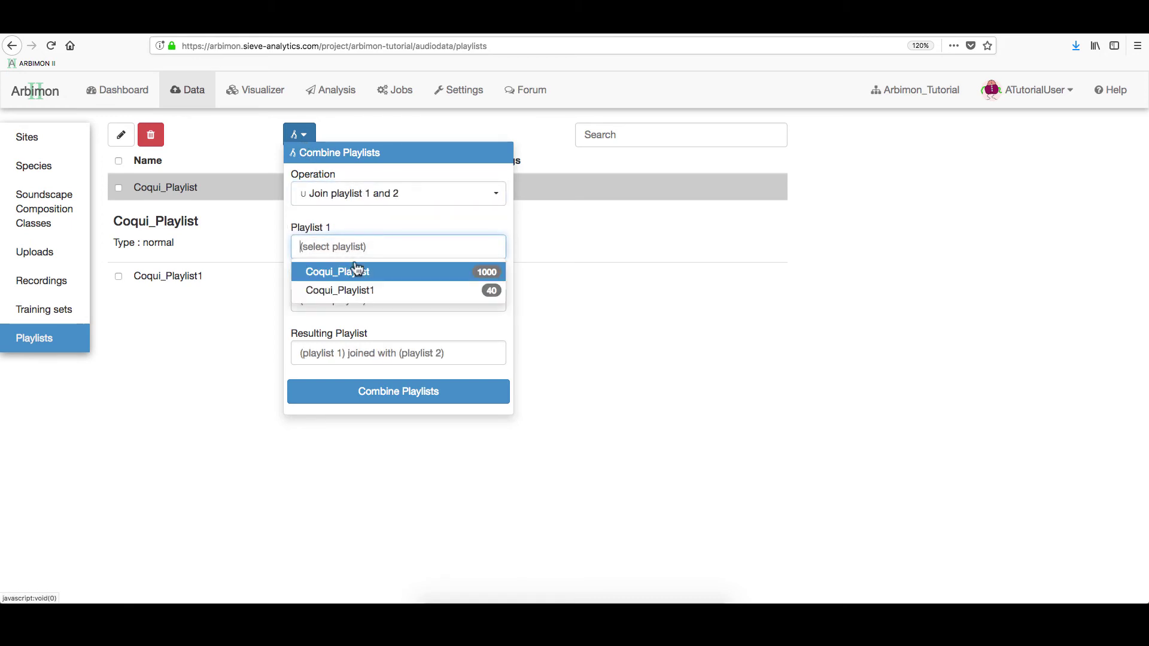
left_click(356, 271)
left_click(360, 300)
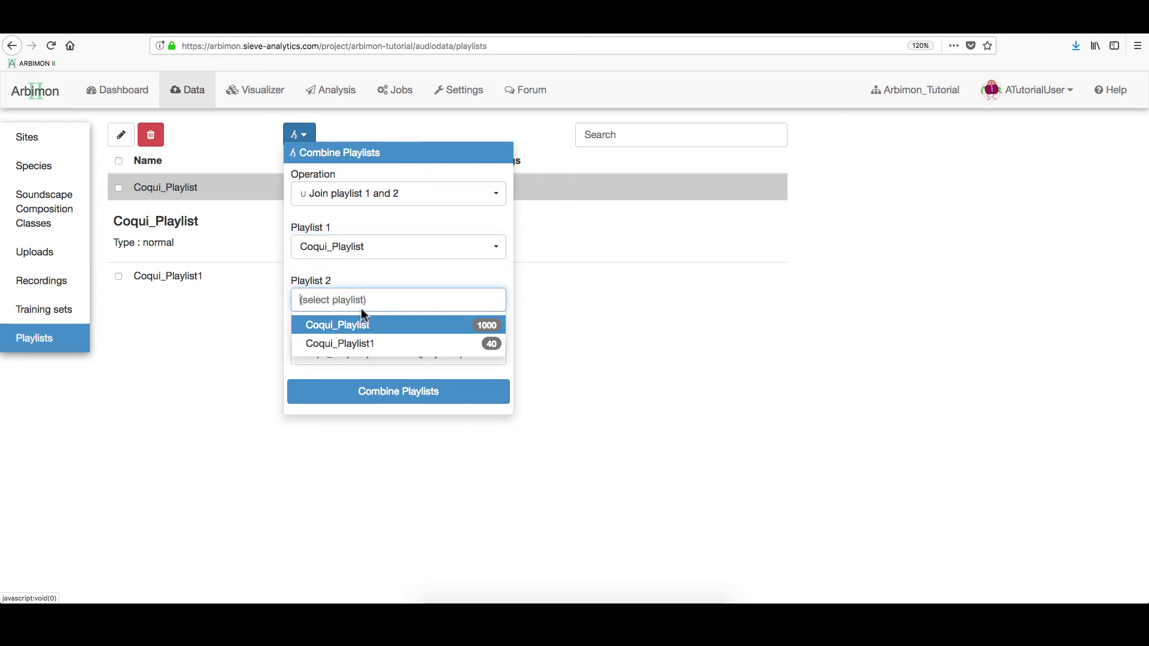
left_click(362, 343)
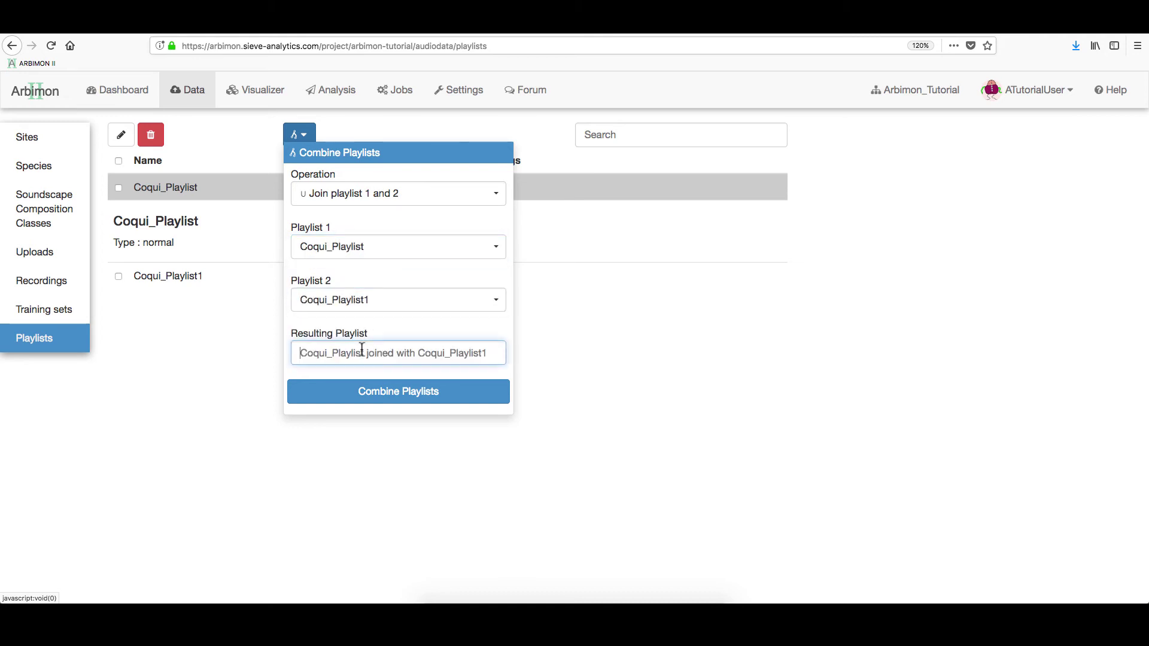
type("Coqui_Playlist_Comb")
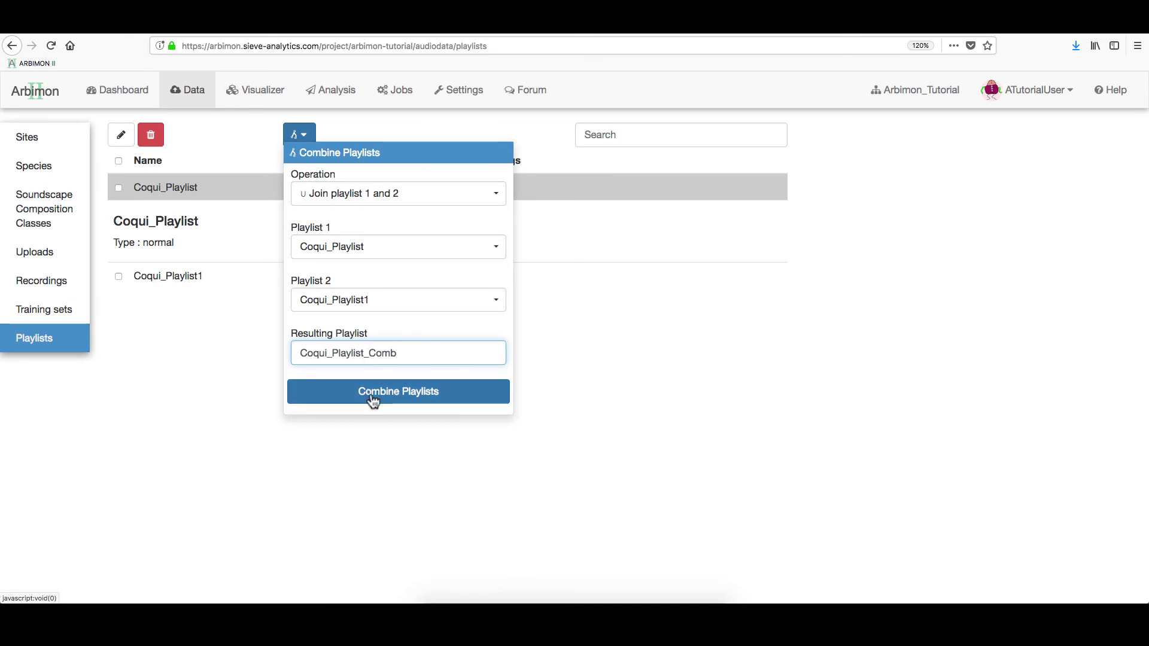
left_click(373, 396)
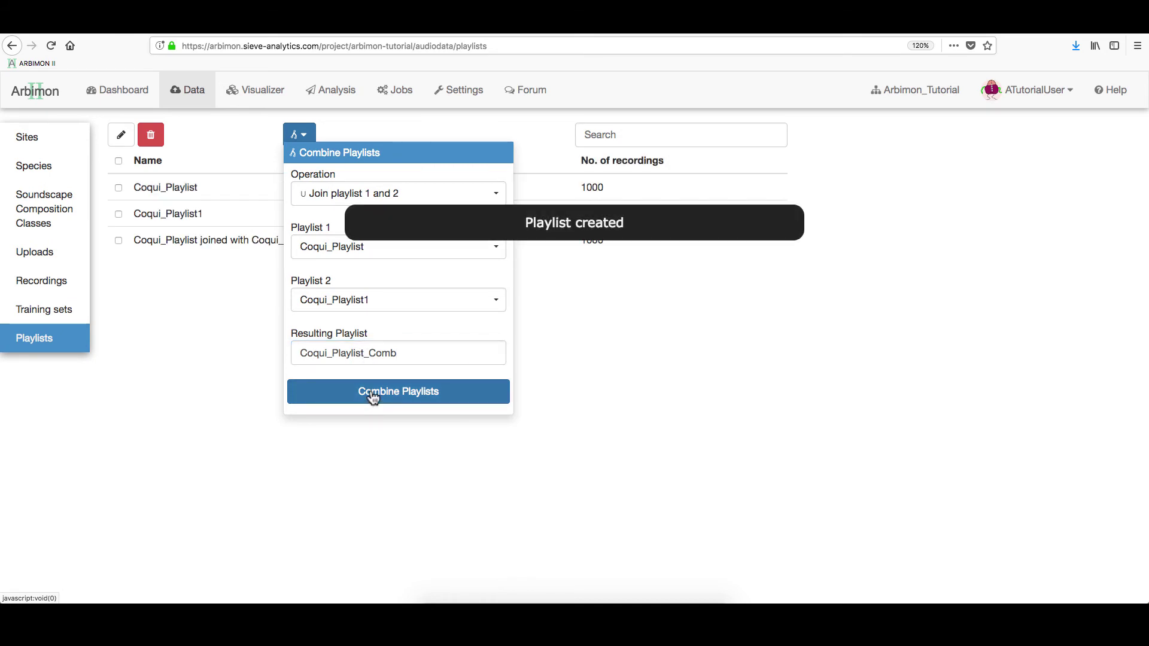
left_click(260, 363)
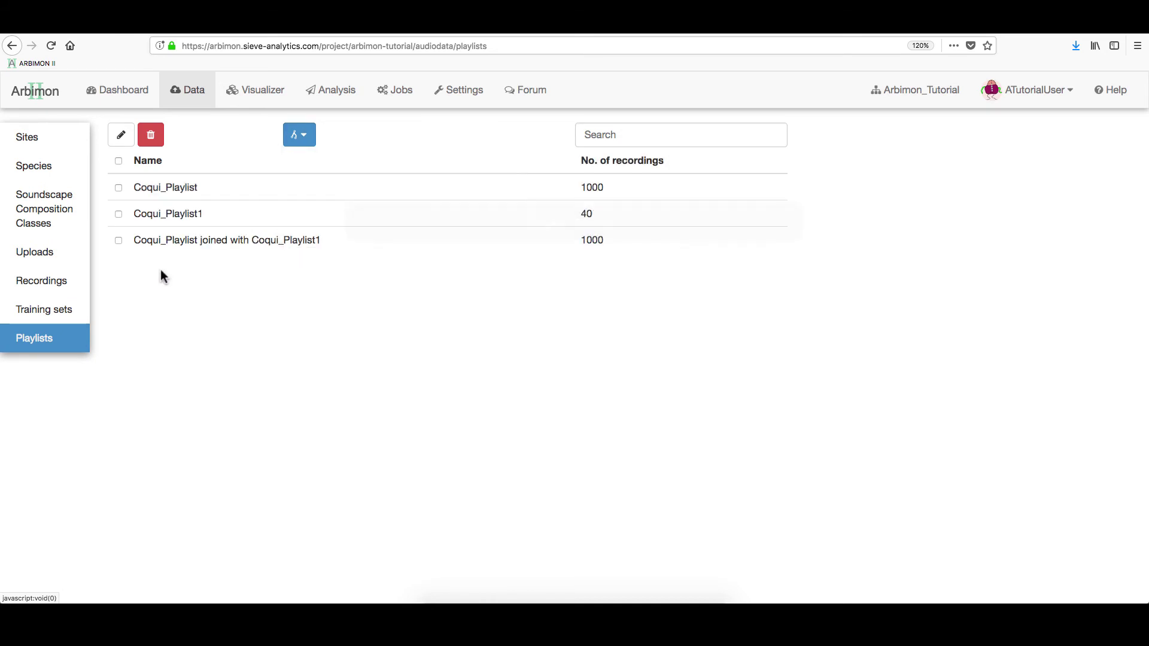
Mark the joined playlist and Coqui_Playlist1, then confirm deleting both
left_click(120, 239)
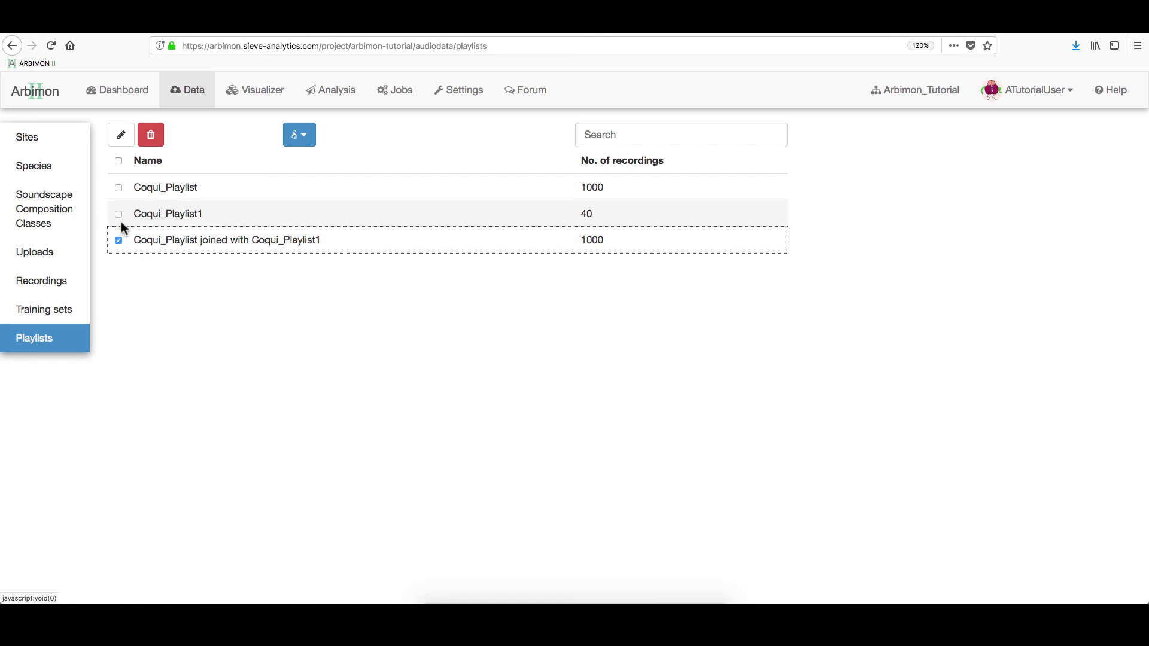
left_click(119, 215)
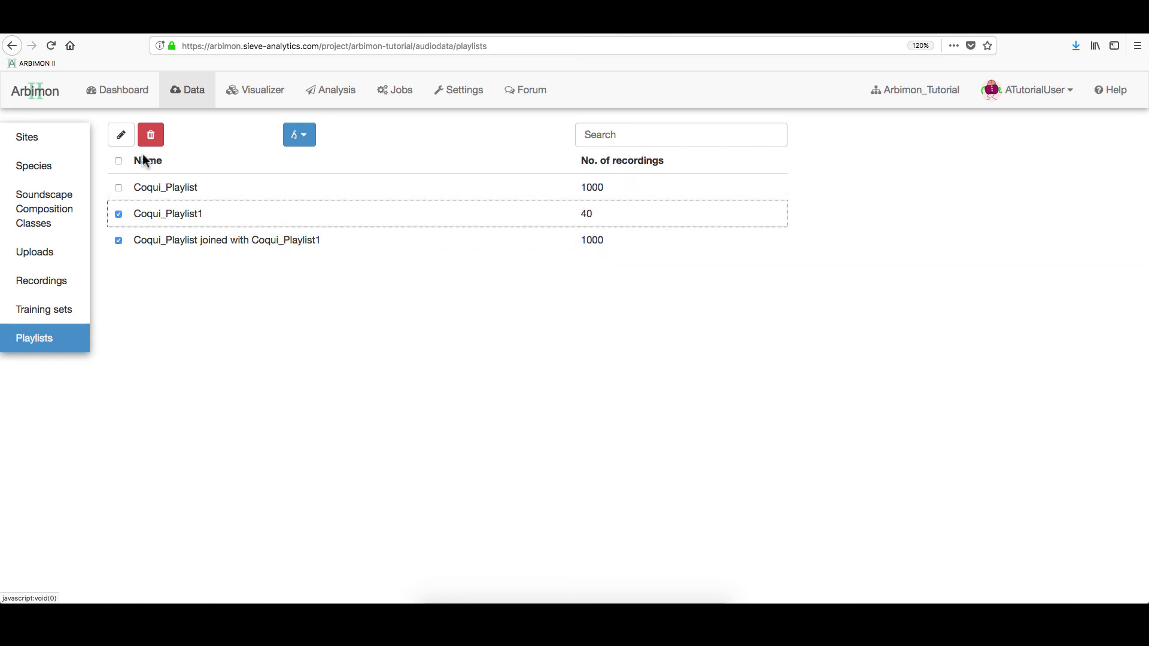
left_click(154, 139)
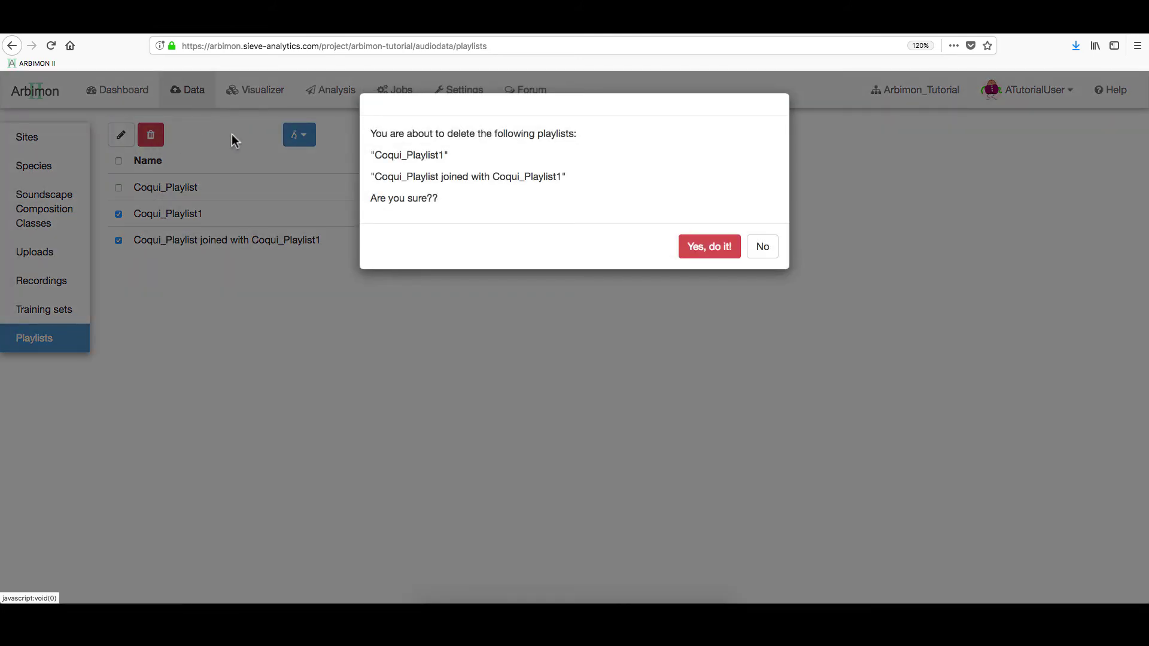
left_click(695, 247)
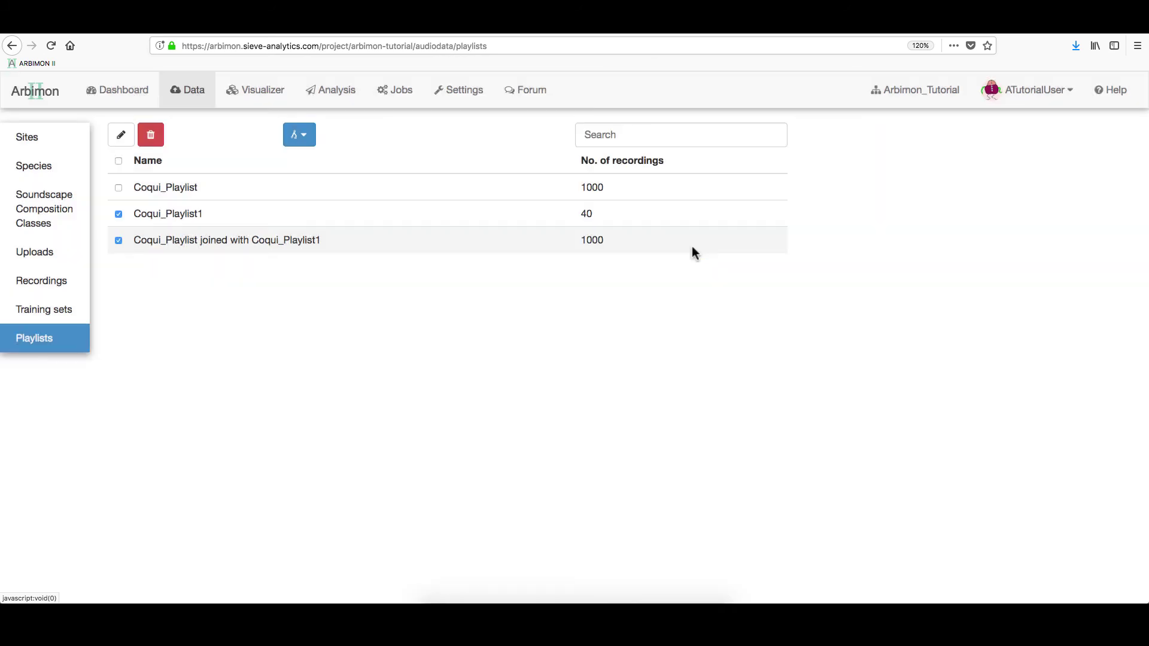